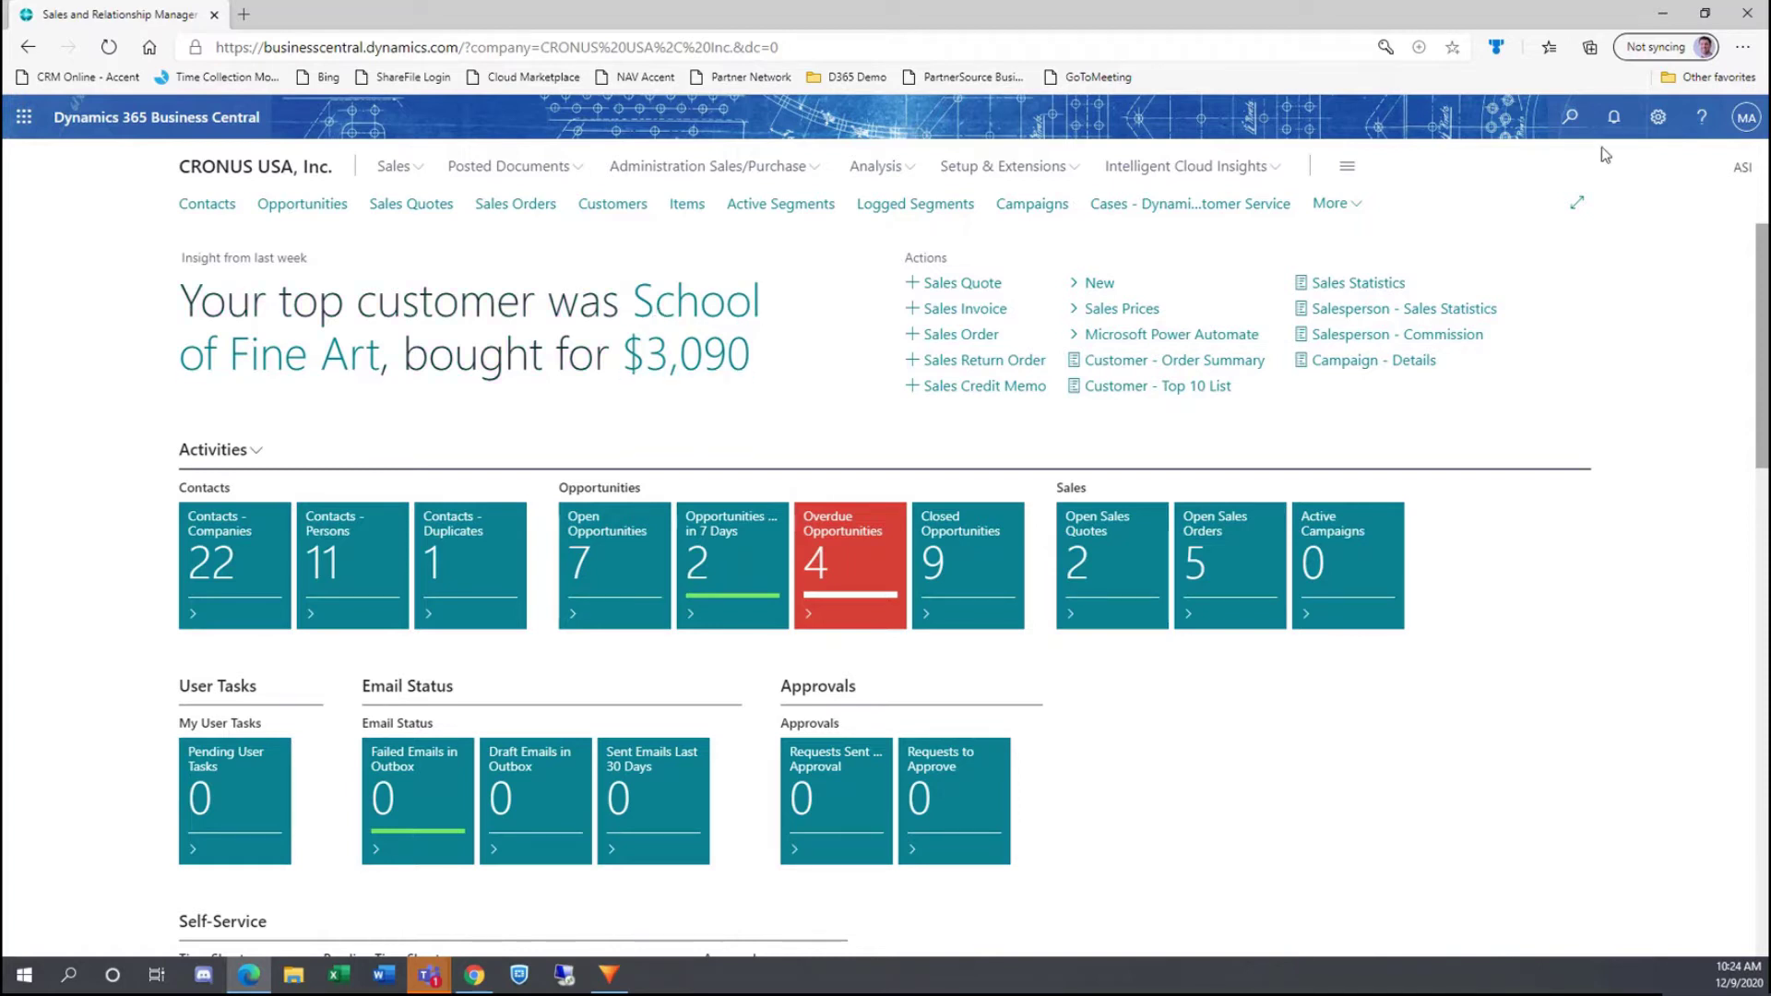
# Step: Open Interaction Templates with the 'inter temp' search and sort them by Interaction Group Code
pyautogui.click(1569, 120)
pyautogui.write('inter temp')
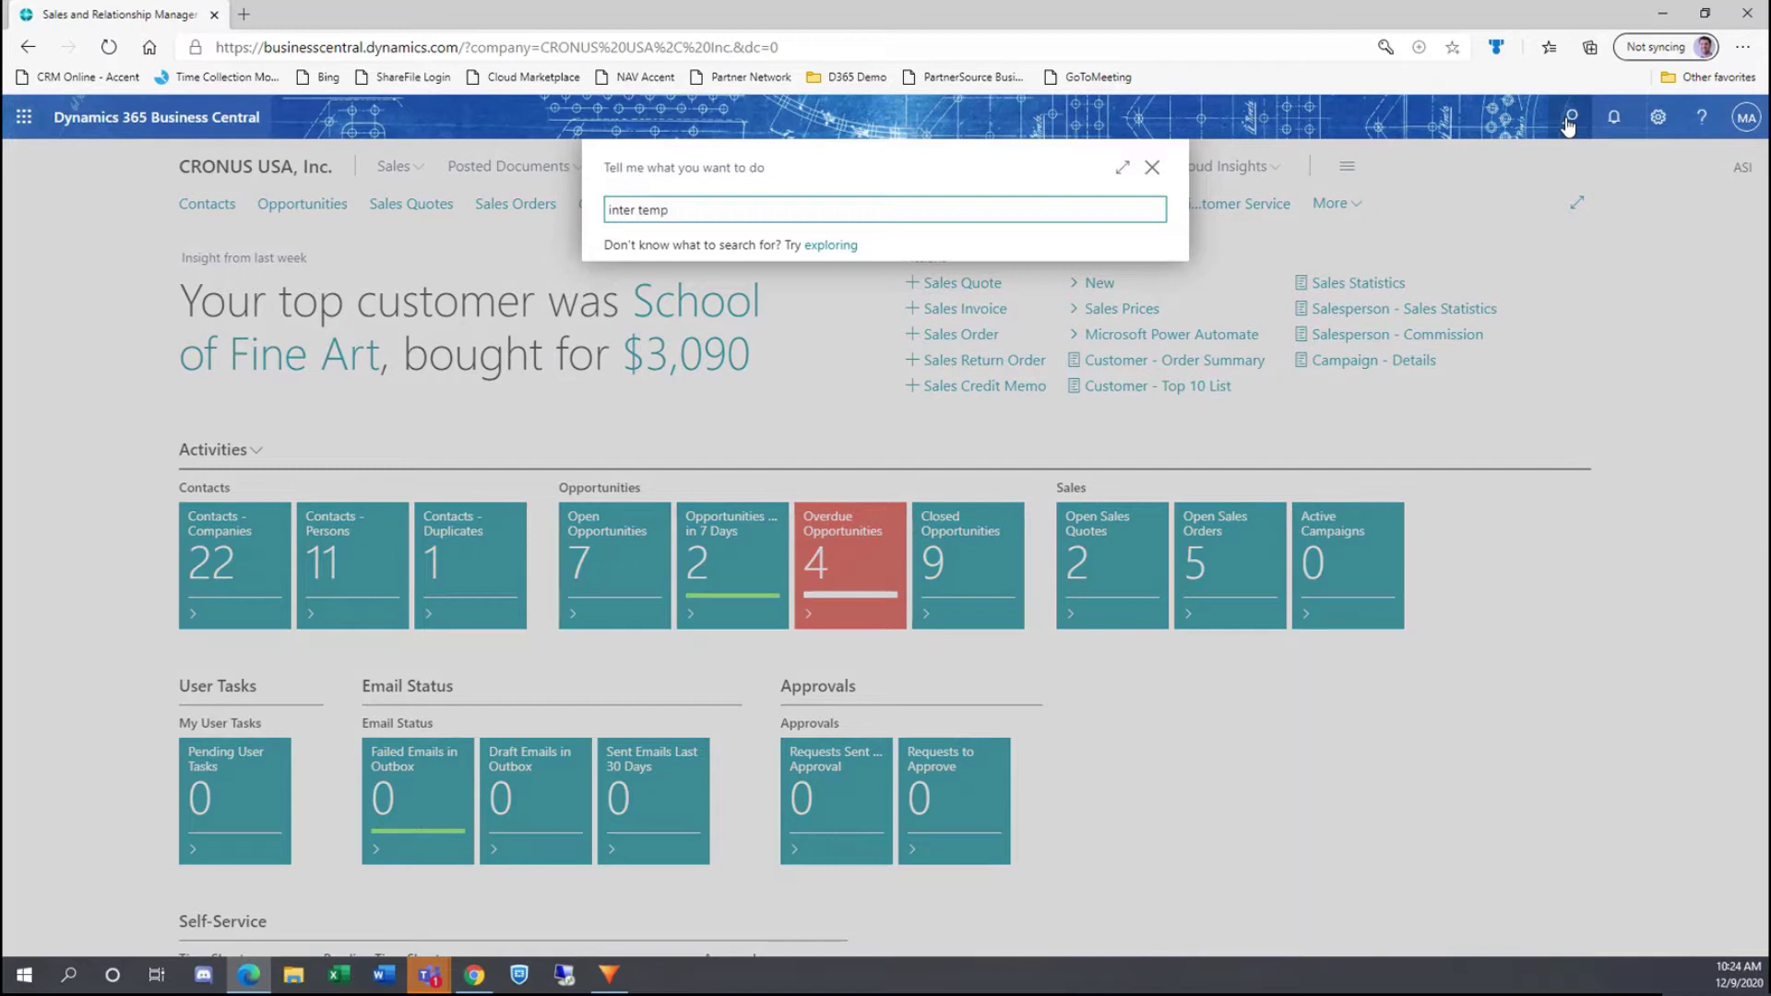
pyautogui.press('Return')
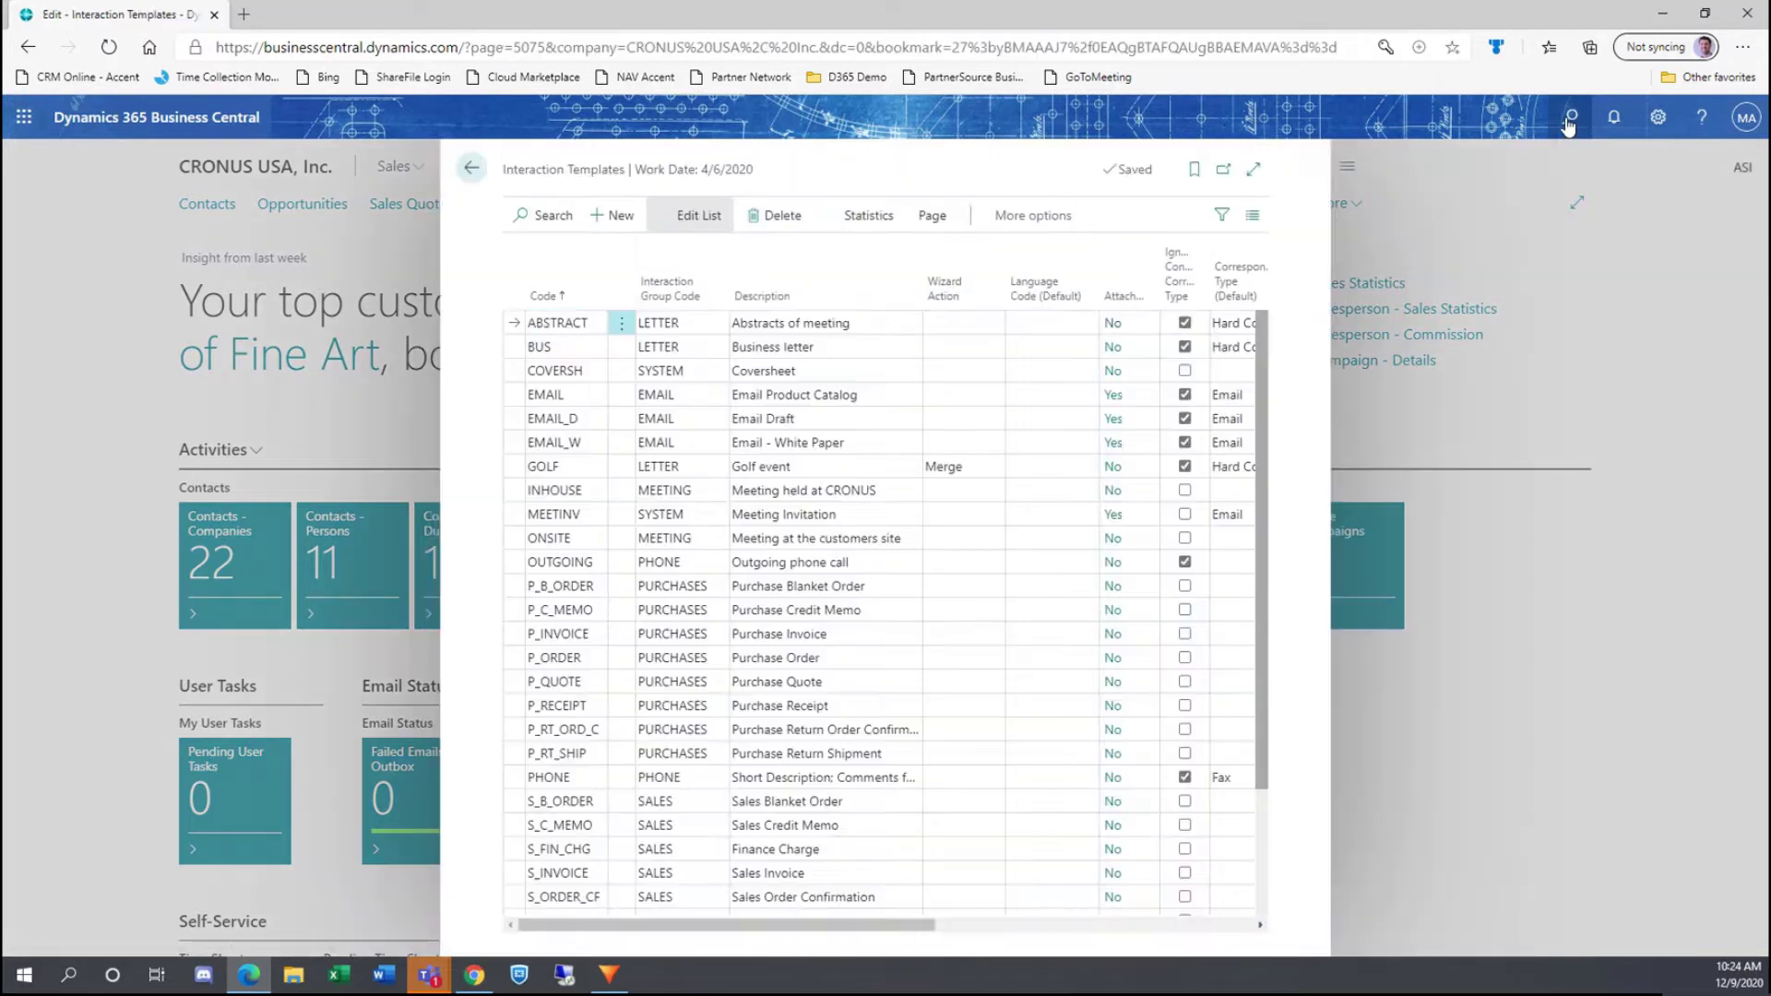
pyautogui.click(687, 291)
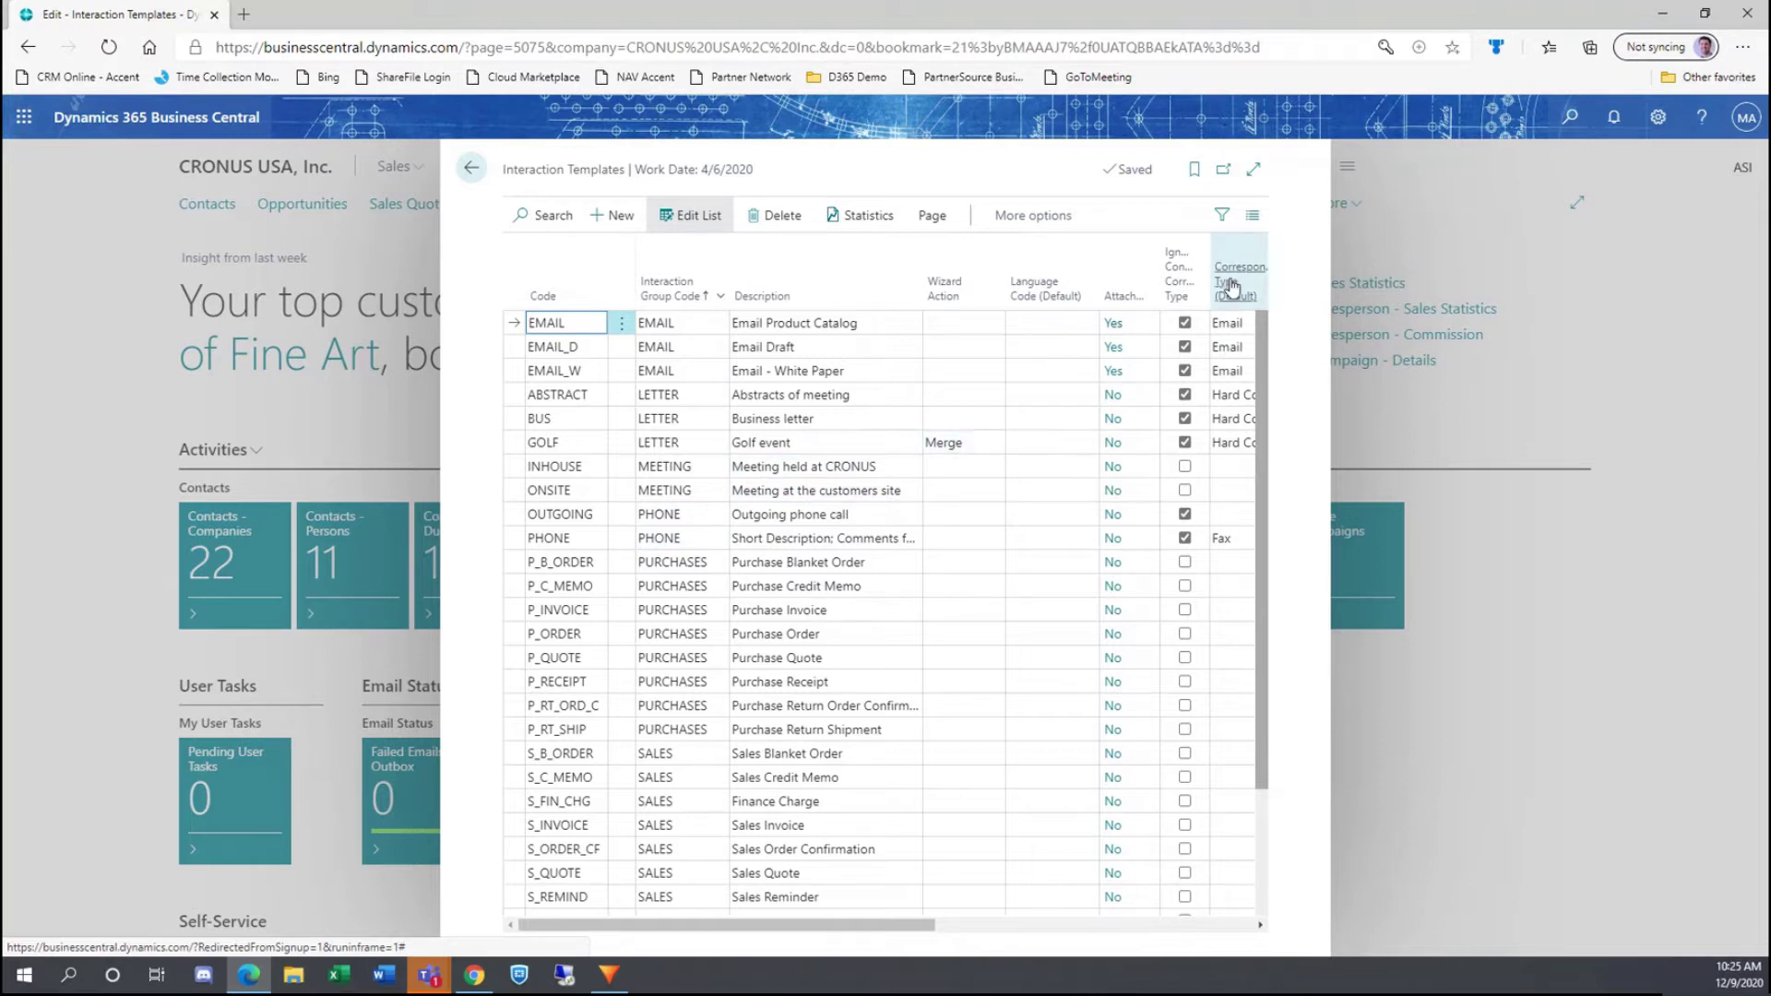
# Step: Set the PHONE template's Correspondence Type to blank, then return to the role center
pyautogui.click(1226, 542)
pyautogui.click(1188, 538)
pyautogui.click(1173, 570)
pyautogui.click(799, 540)
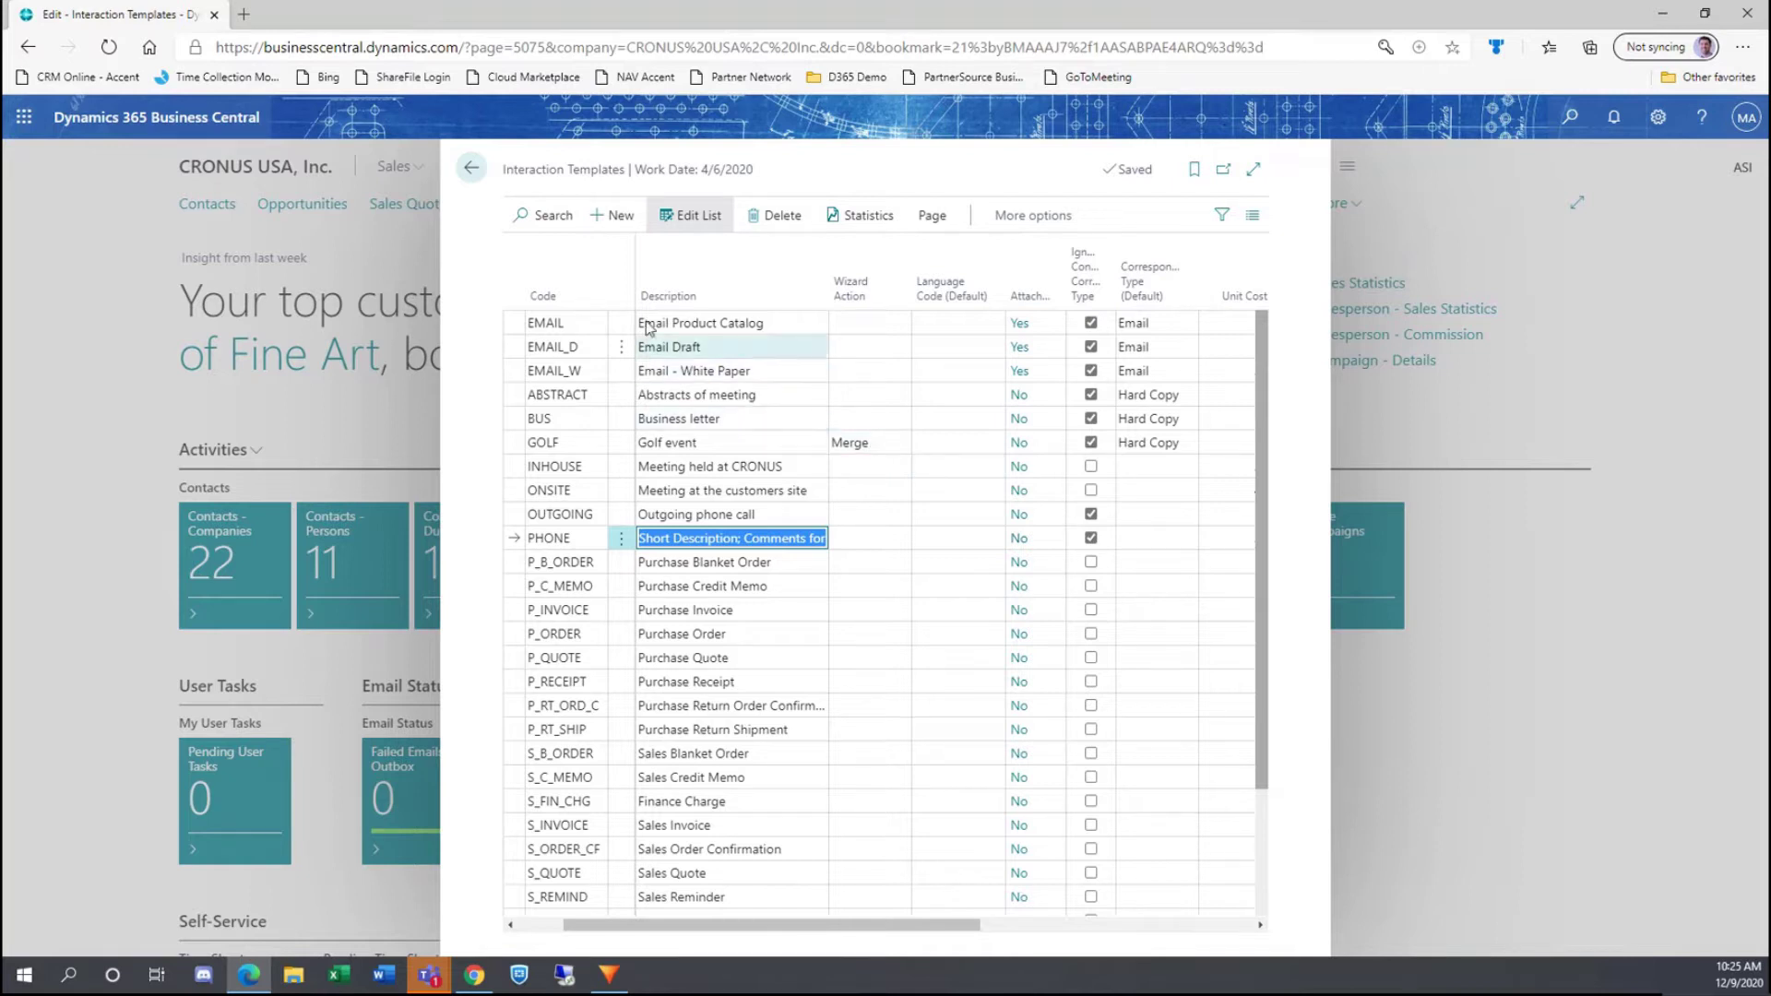
pyautogui.click(470, 168)
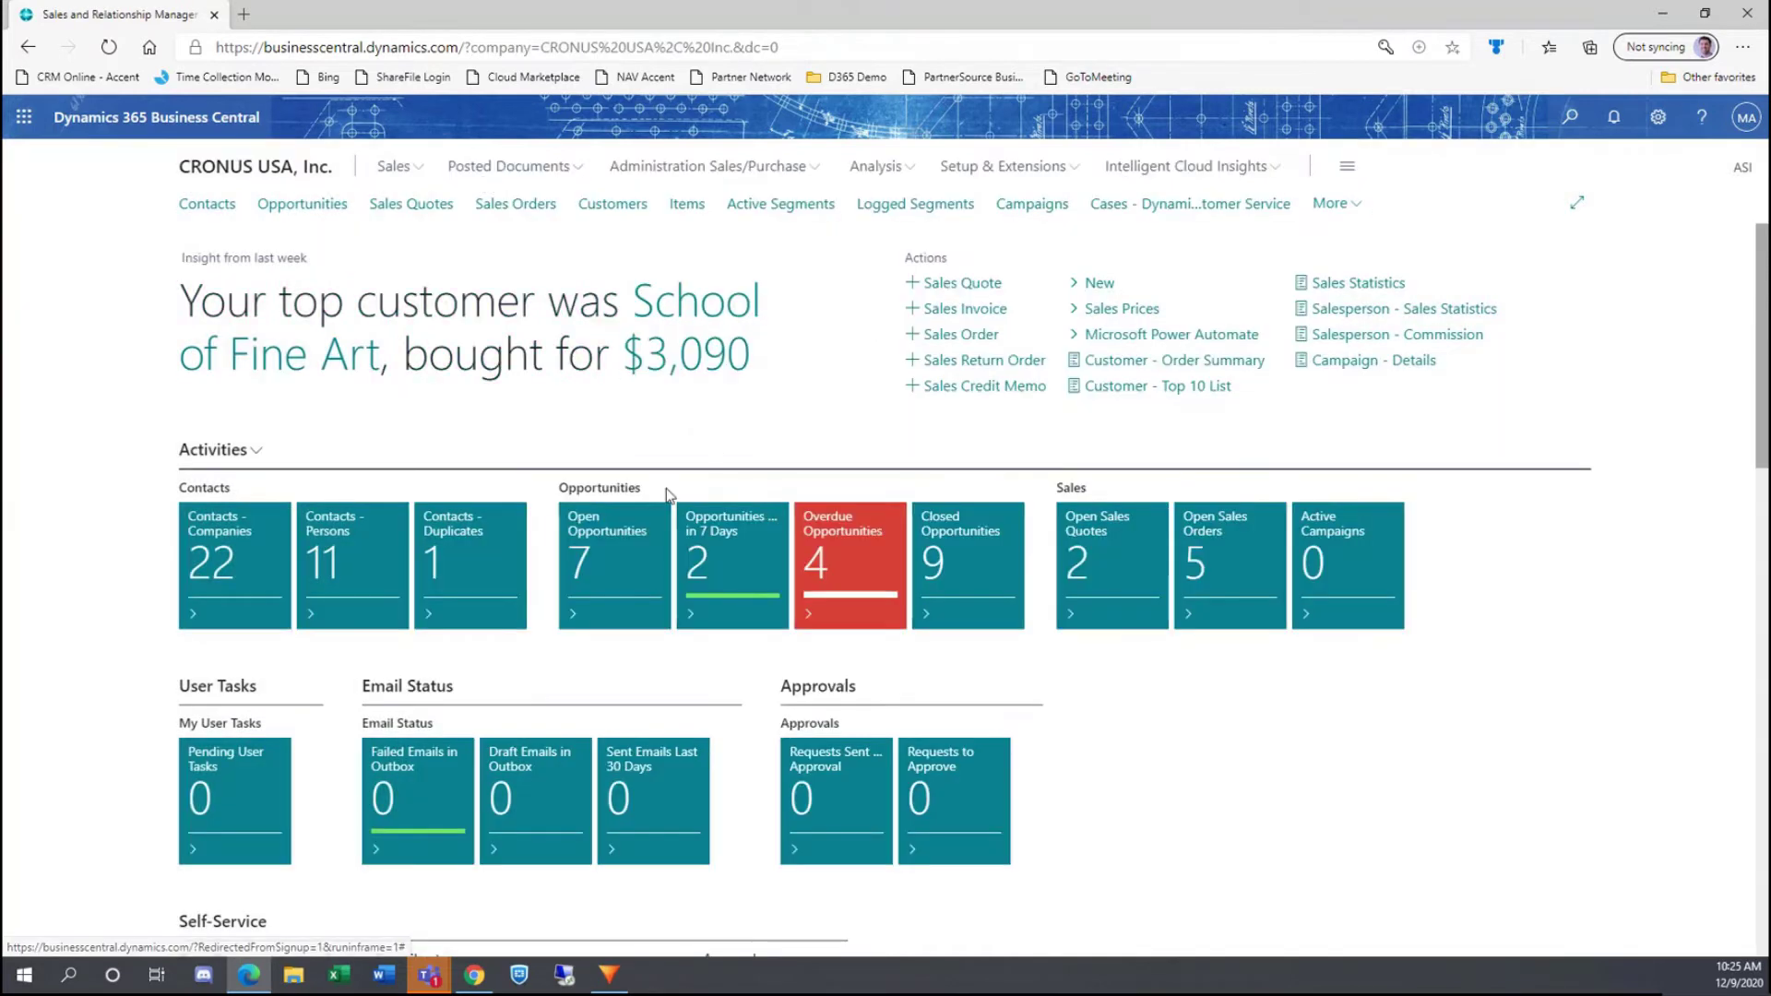
# Step: Open the Open Opportunities tile to list AGV Sale (OP000001) with its statistics
pyautogui.click(622, 546)
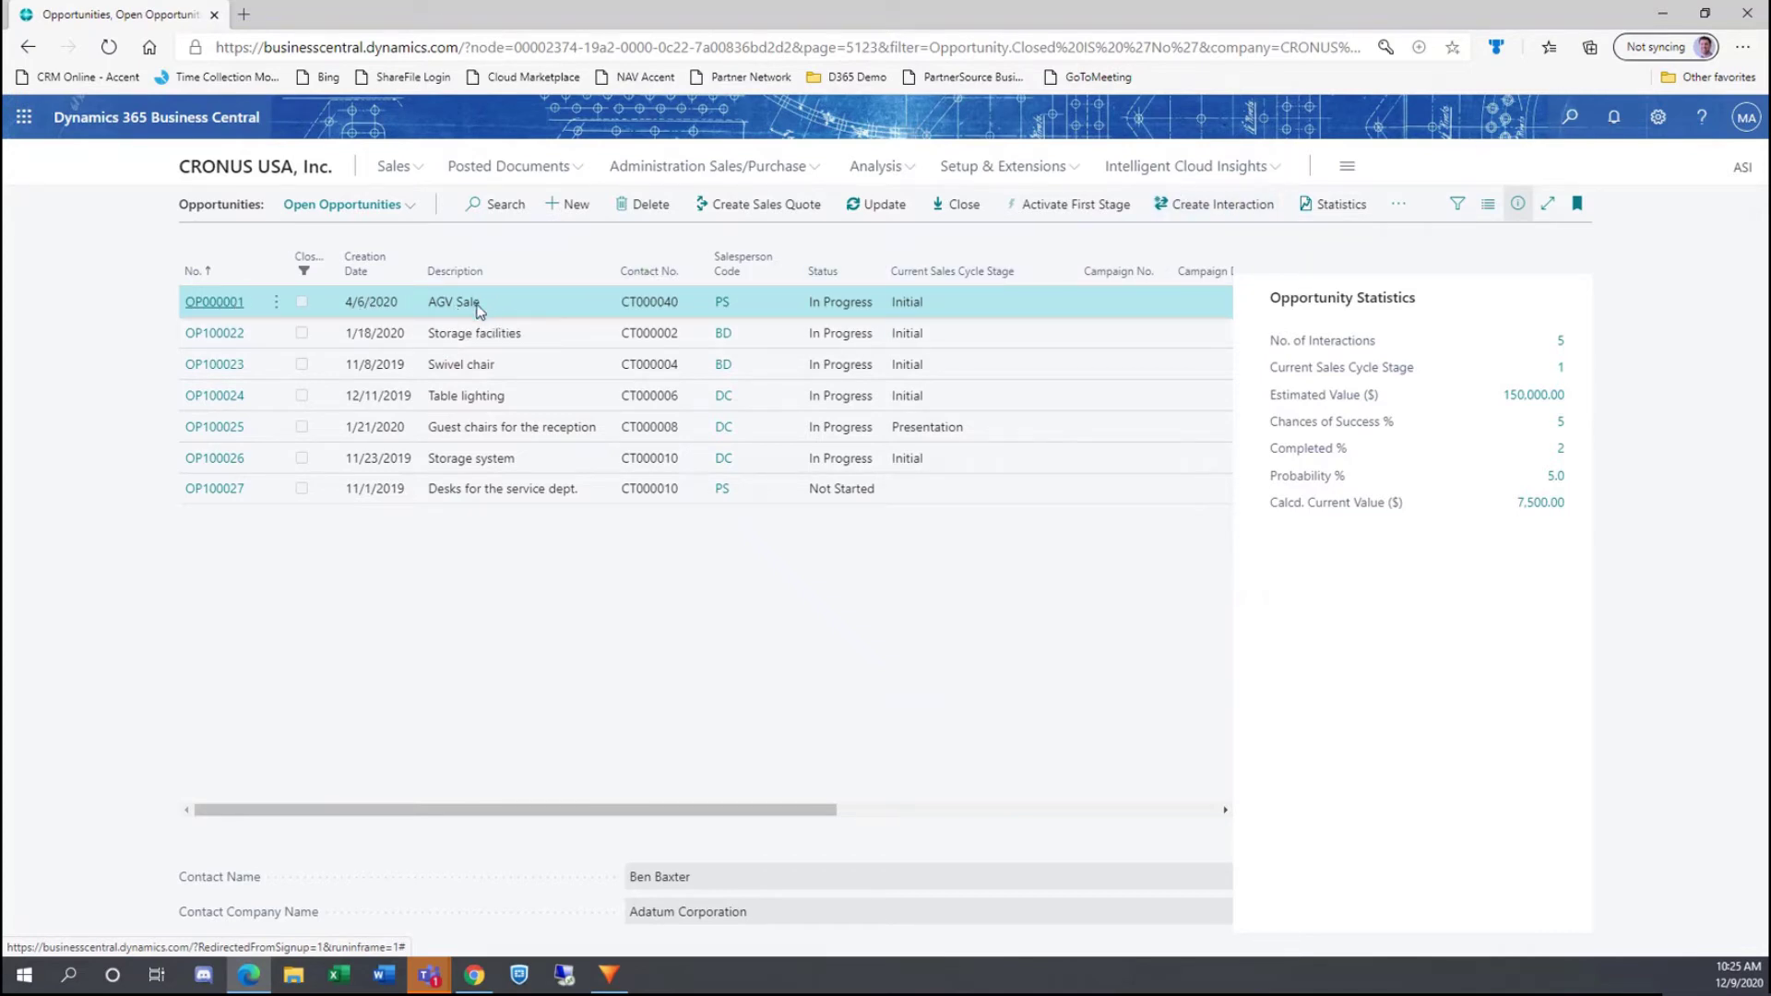
# Step: Start a PHONE interaction for AGV Sale with the description 'Discussed Power Requirements'
pyautogui.click(1201, 212)
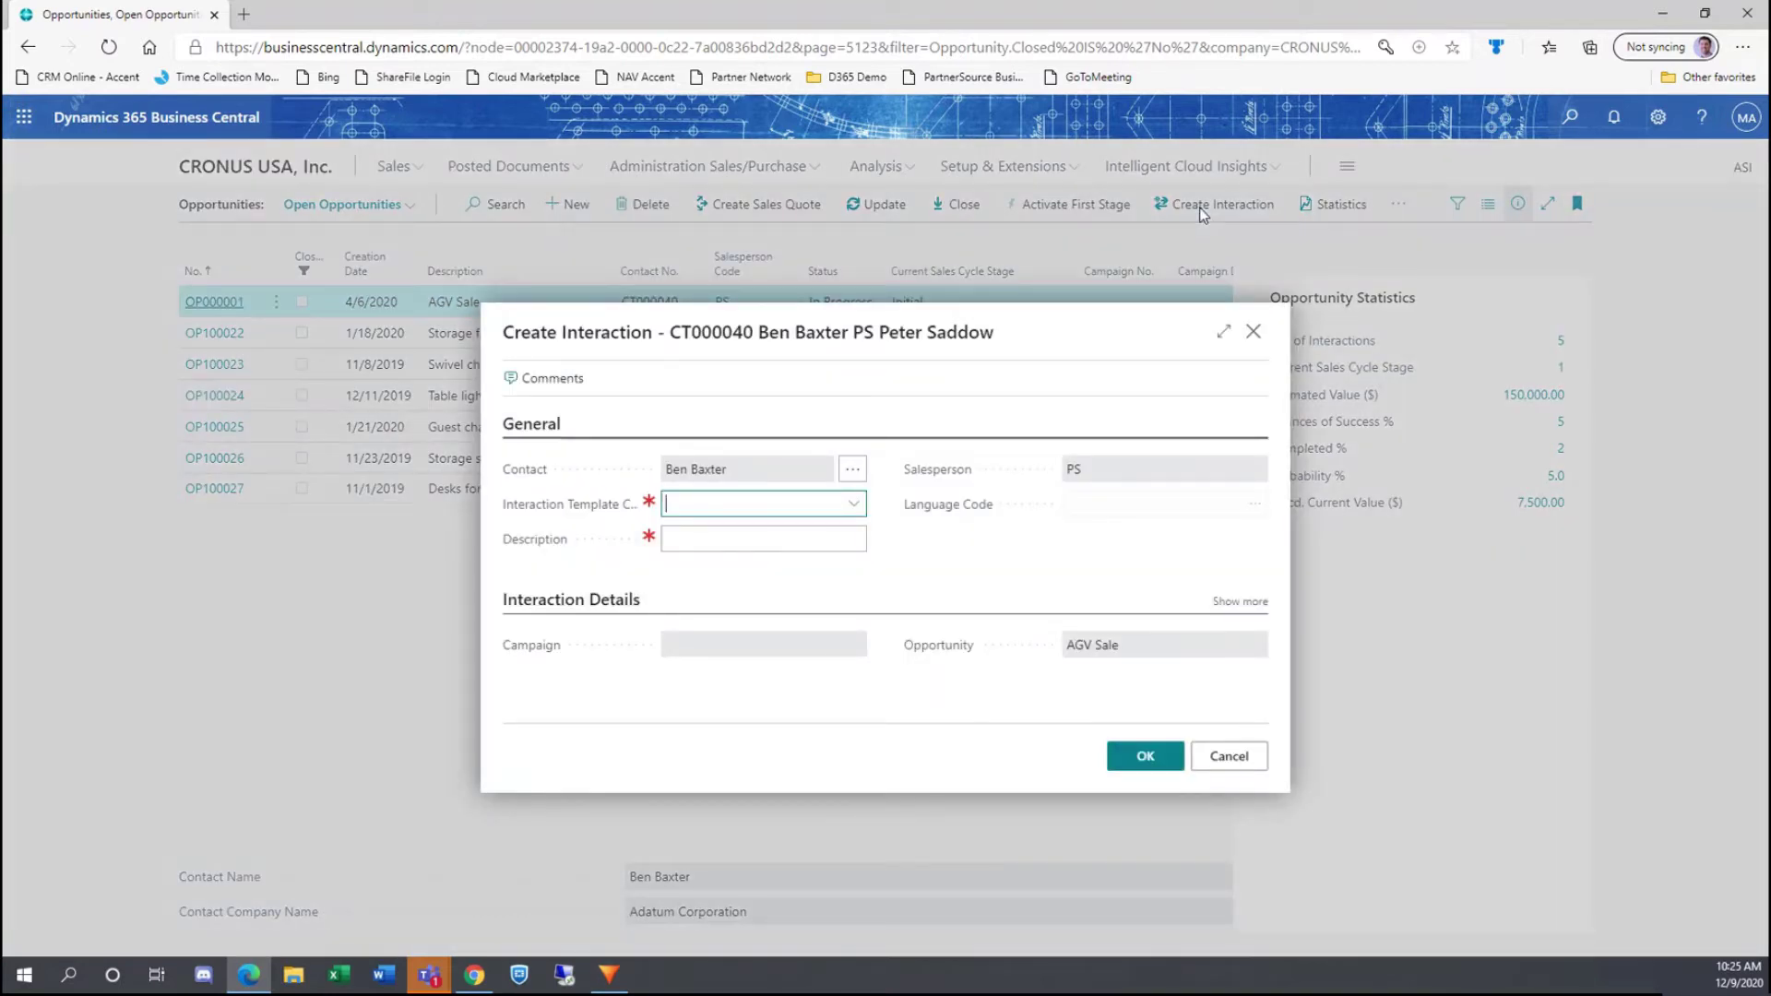
pyautogui.write('phone')
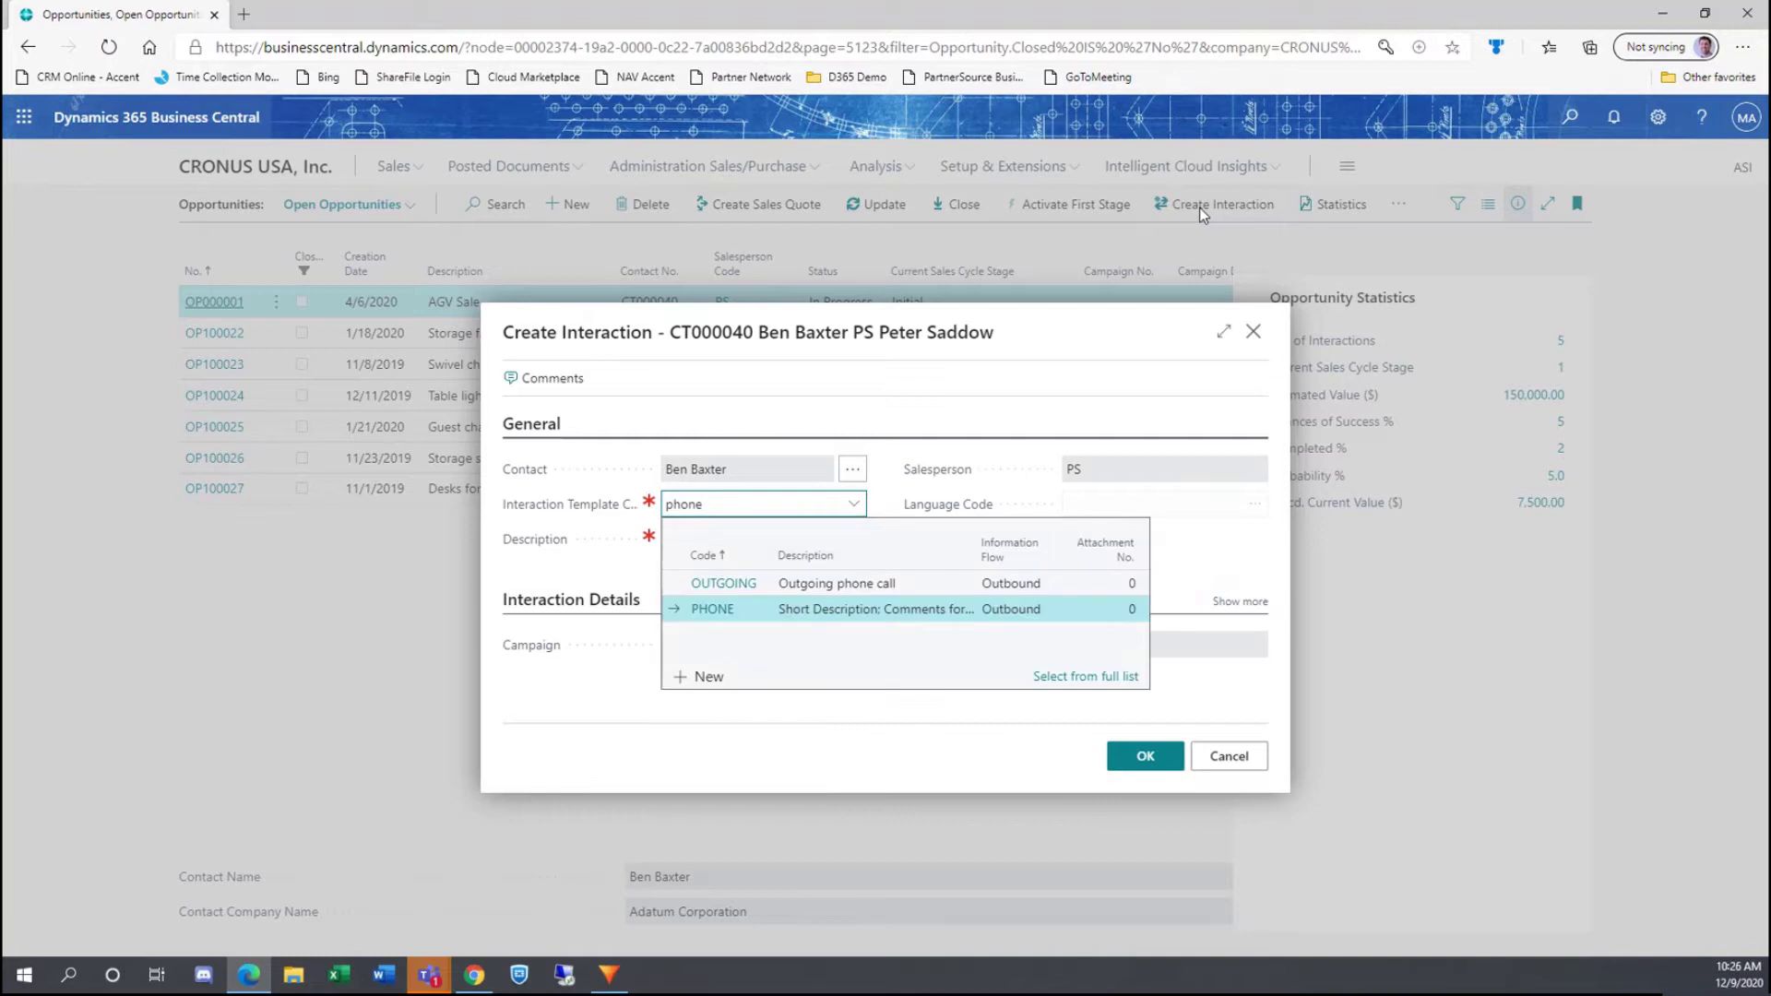
pyautogui.press('Return')
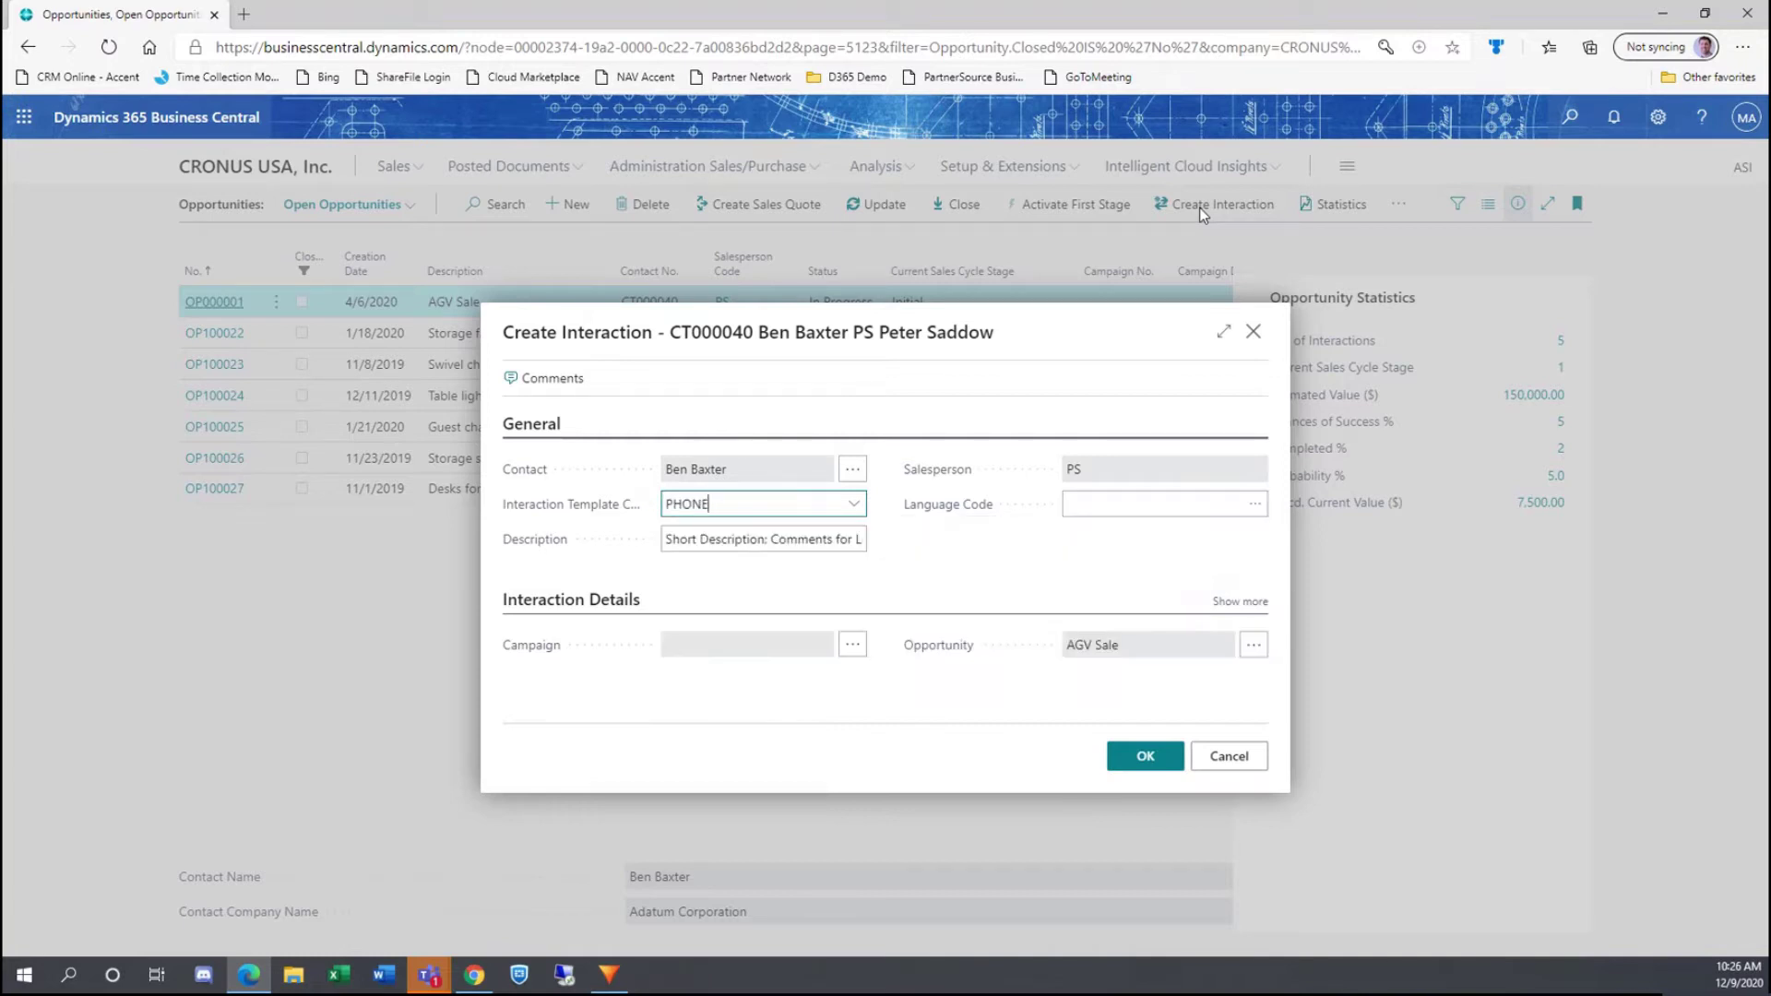
pyautogui.click(674, 539)
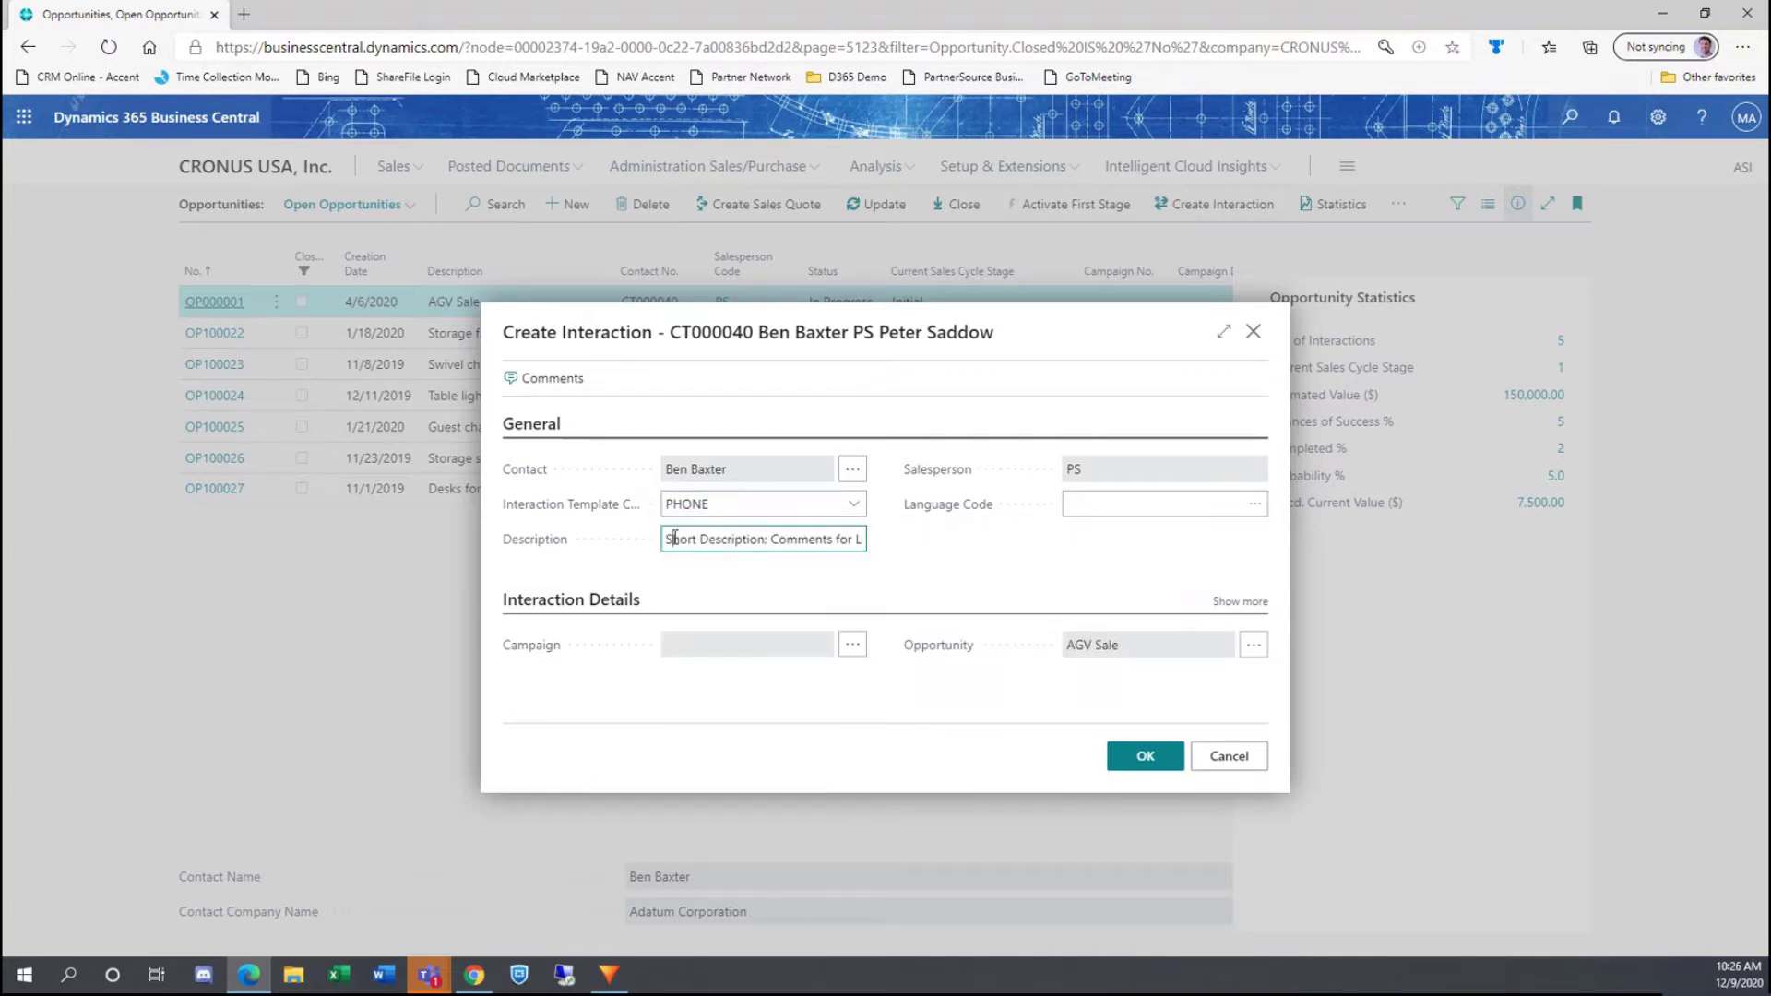
pyautogui.tripleClick(803, 543)
pyautogui.write('Dis')
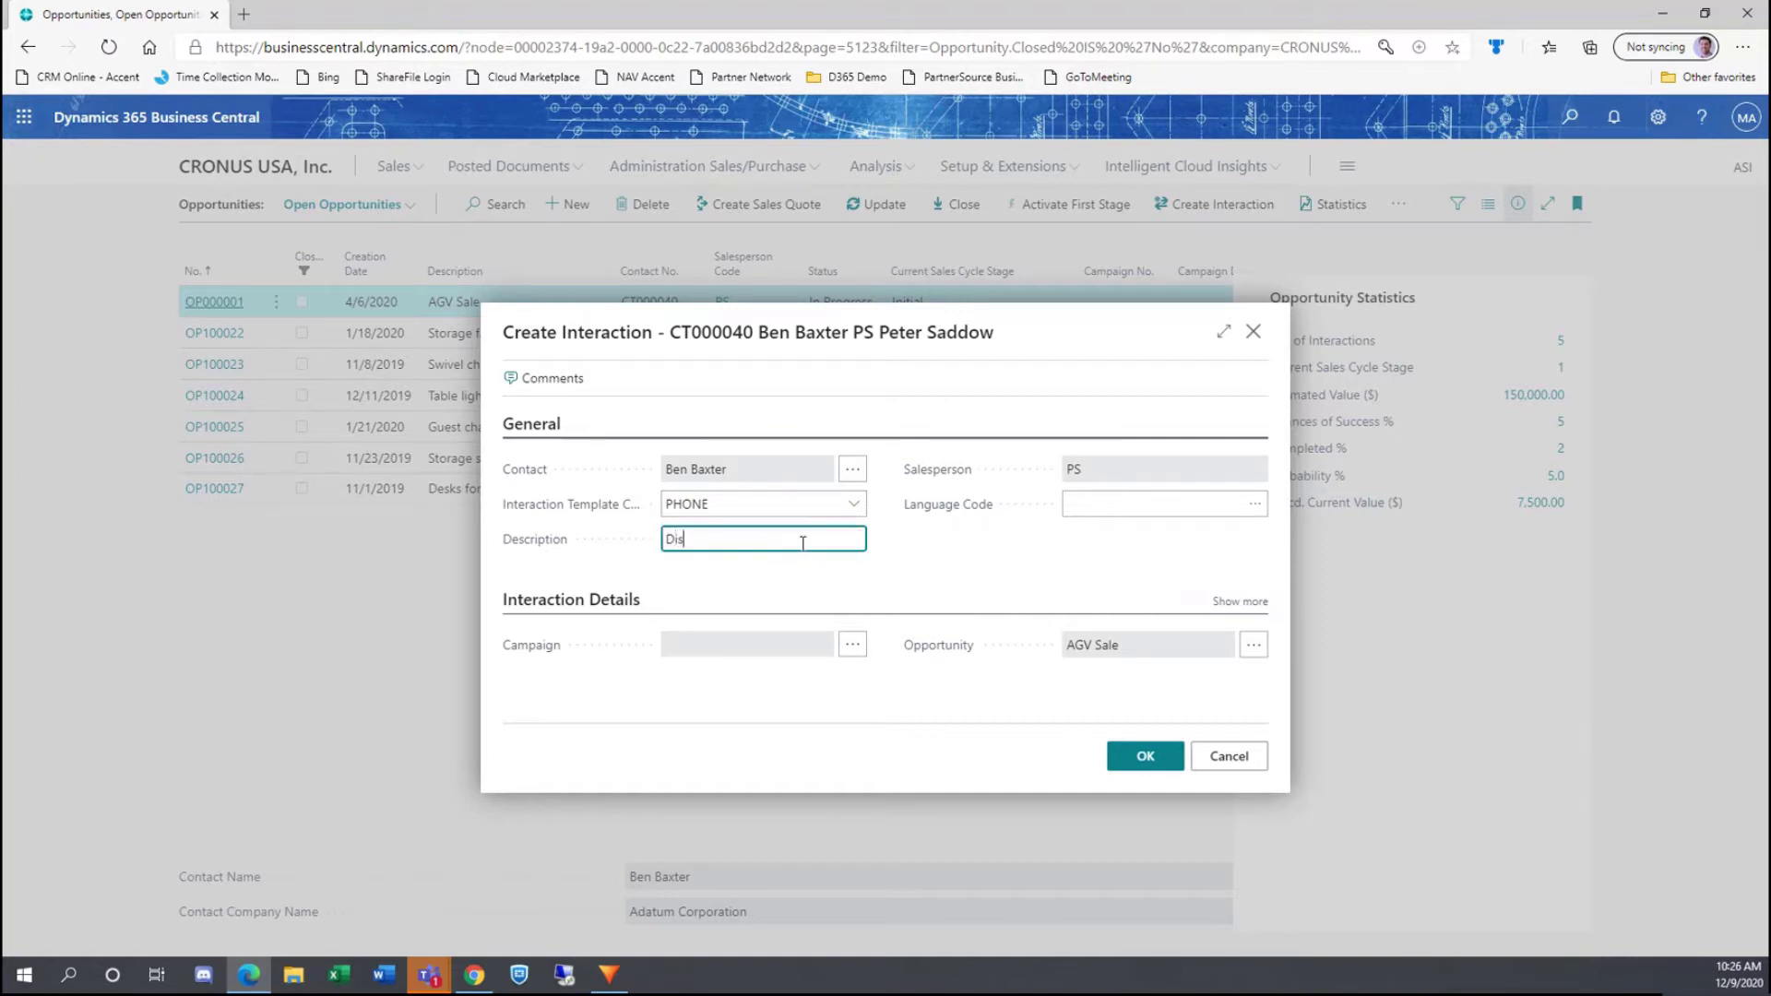
pyautogui.write('cussed Power Requirements')
pyautogui.click(893, 560)
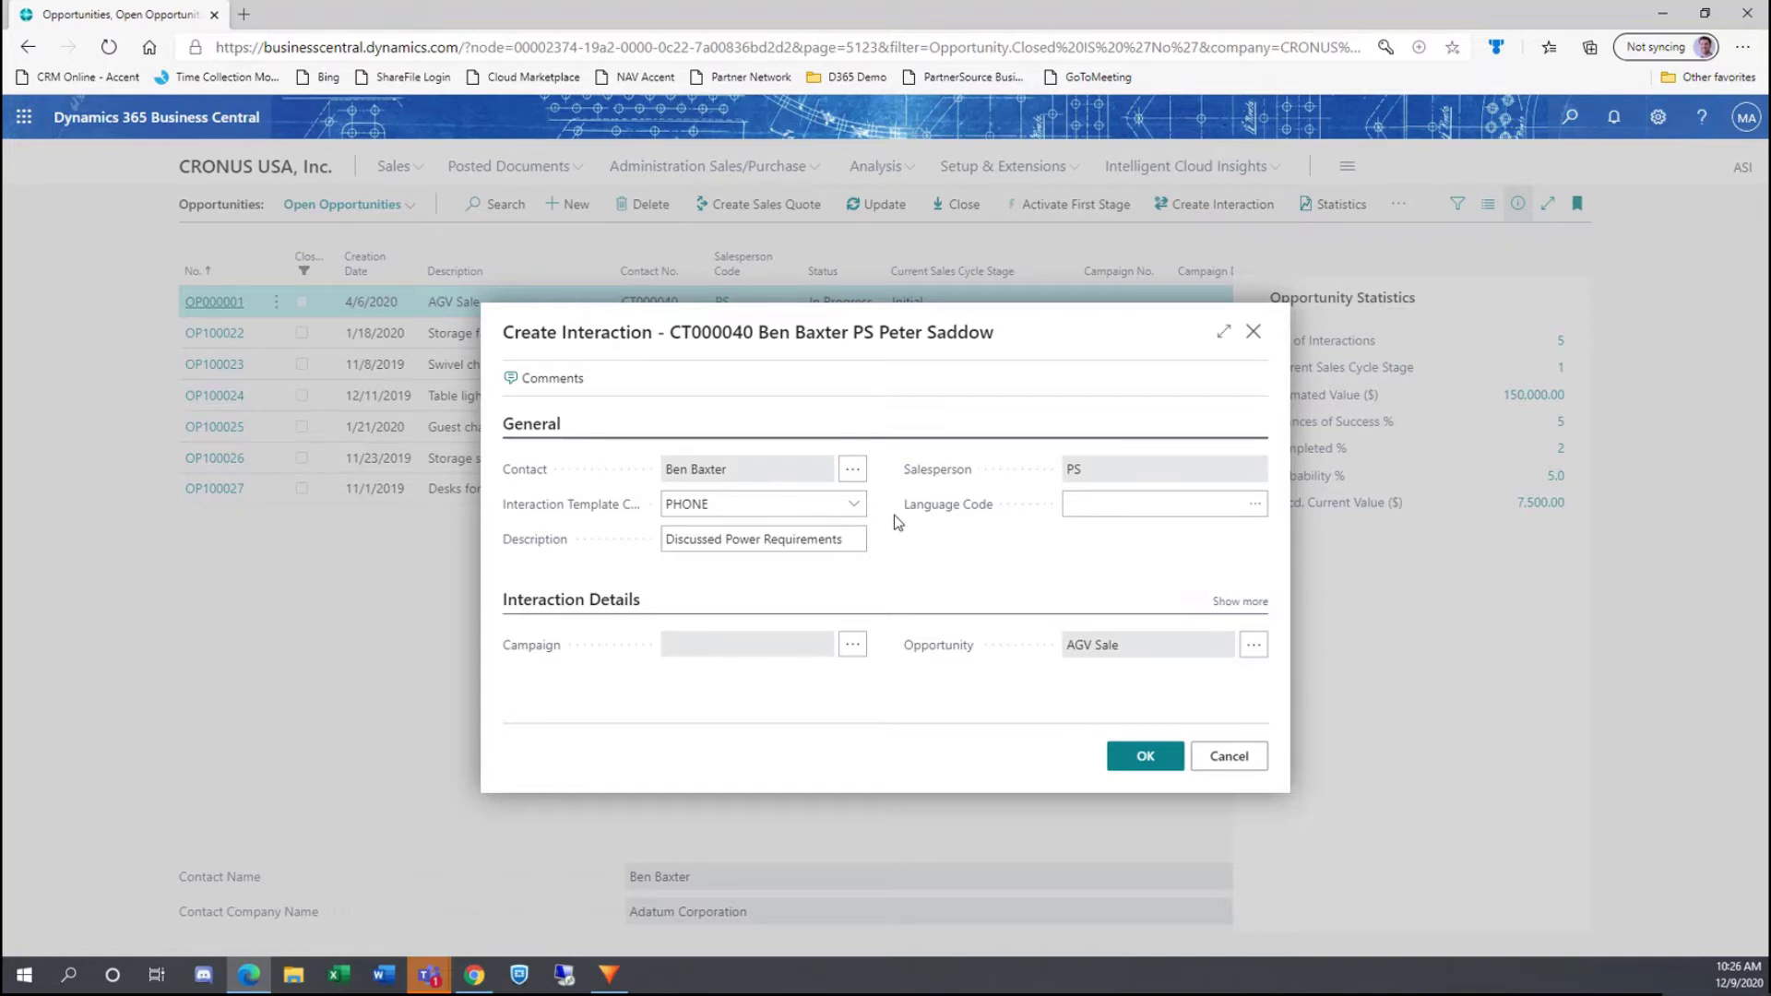
# Step: Open the interaction's comment sheet and close it without adding comments
pyautogui.click(550, 385)
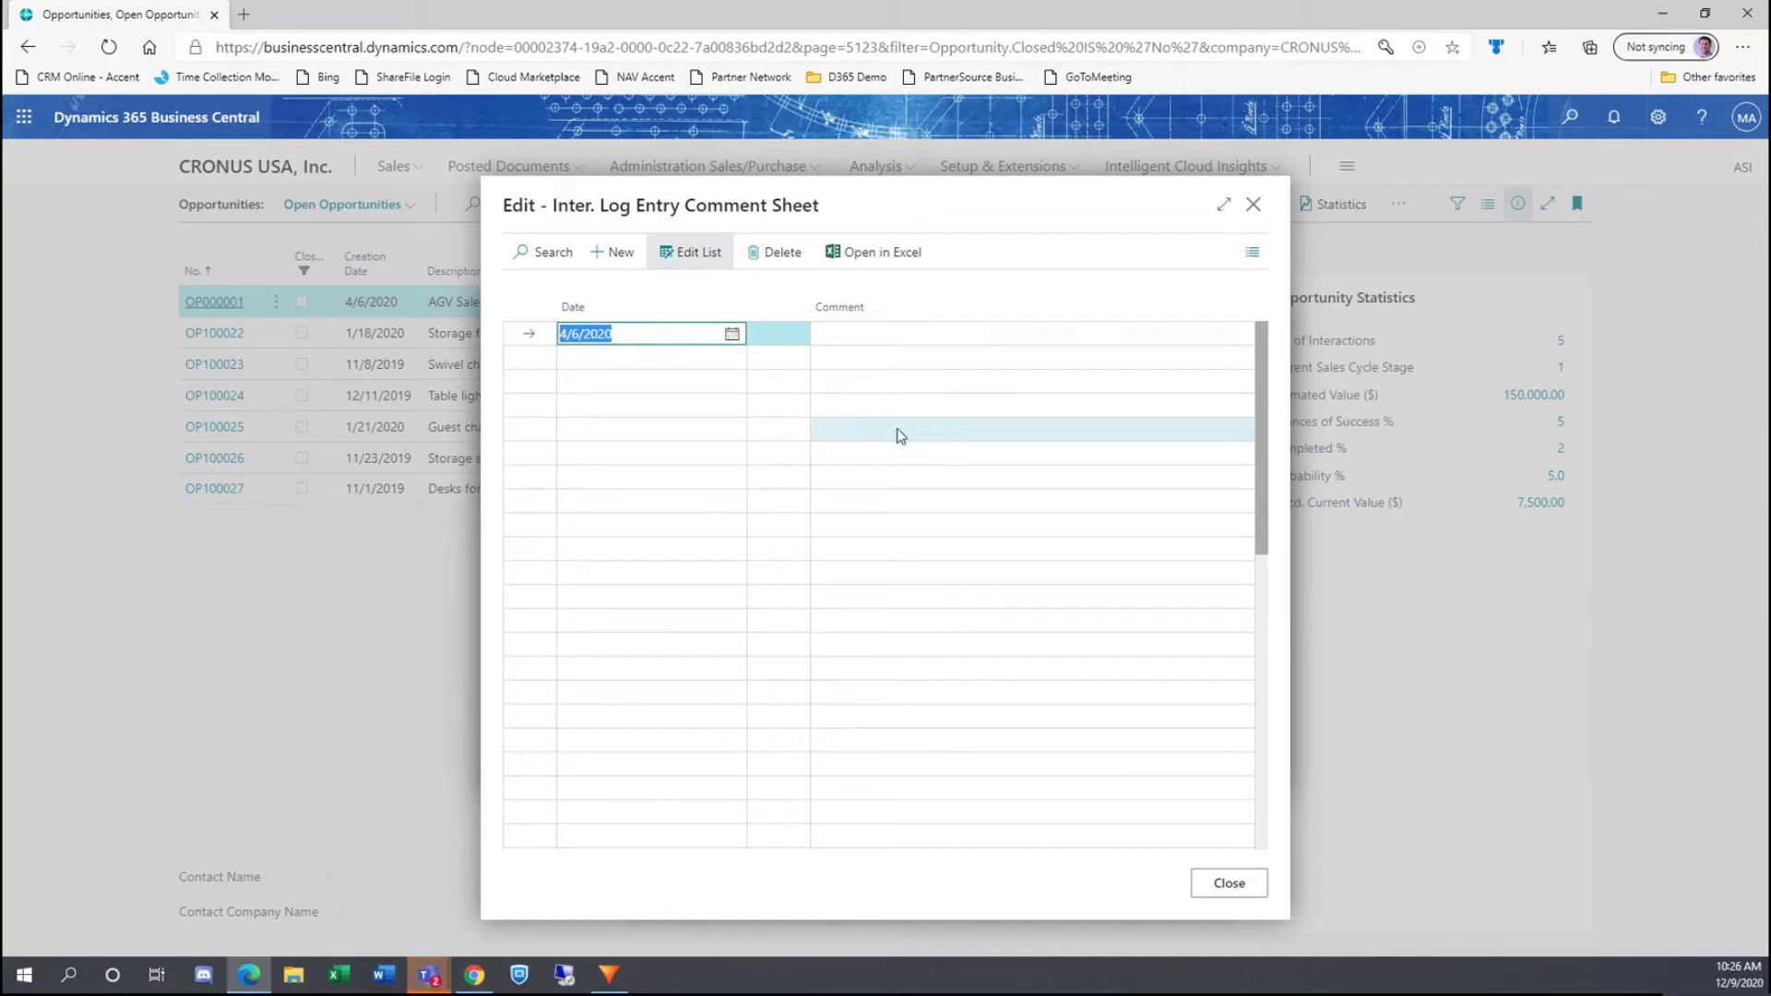
pyautogui.click(1253, 206)
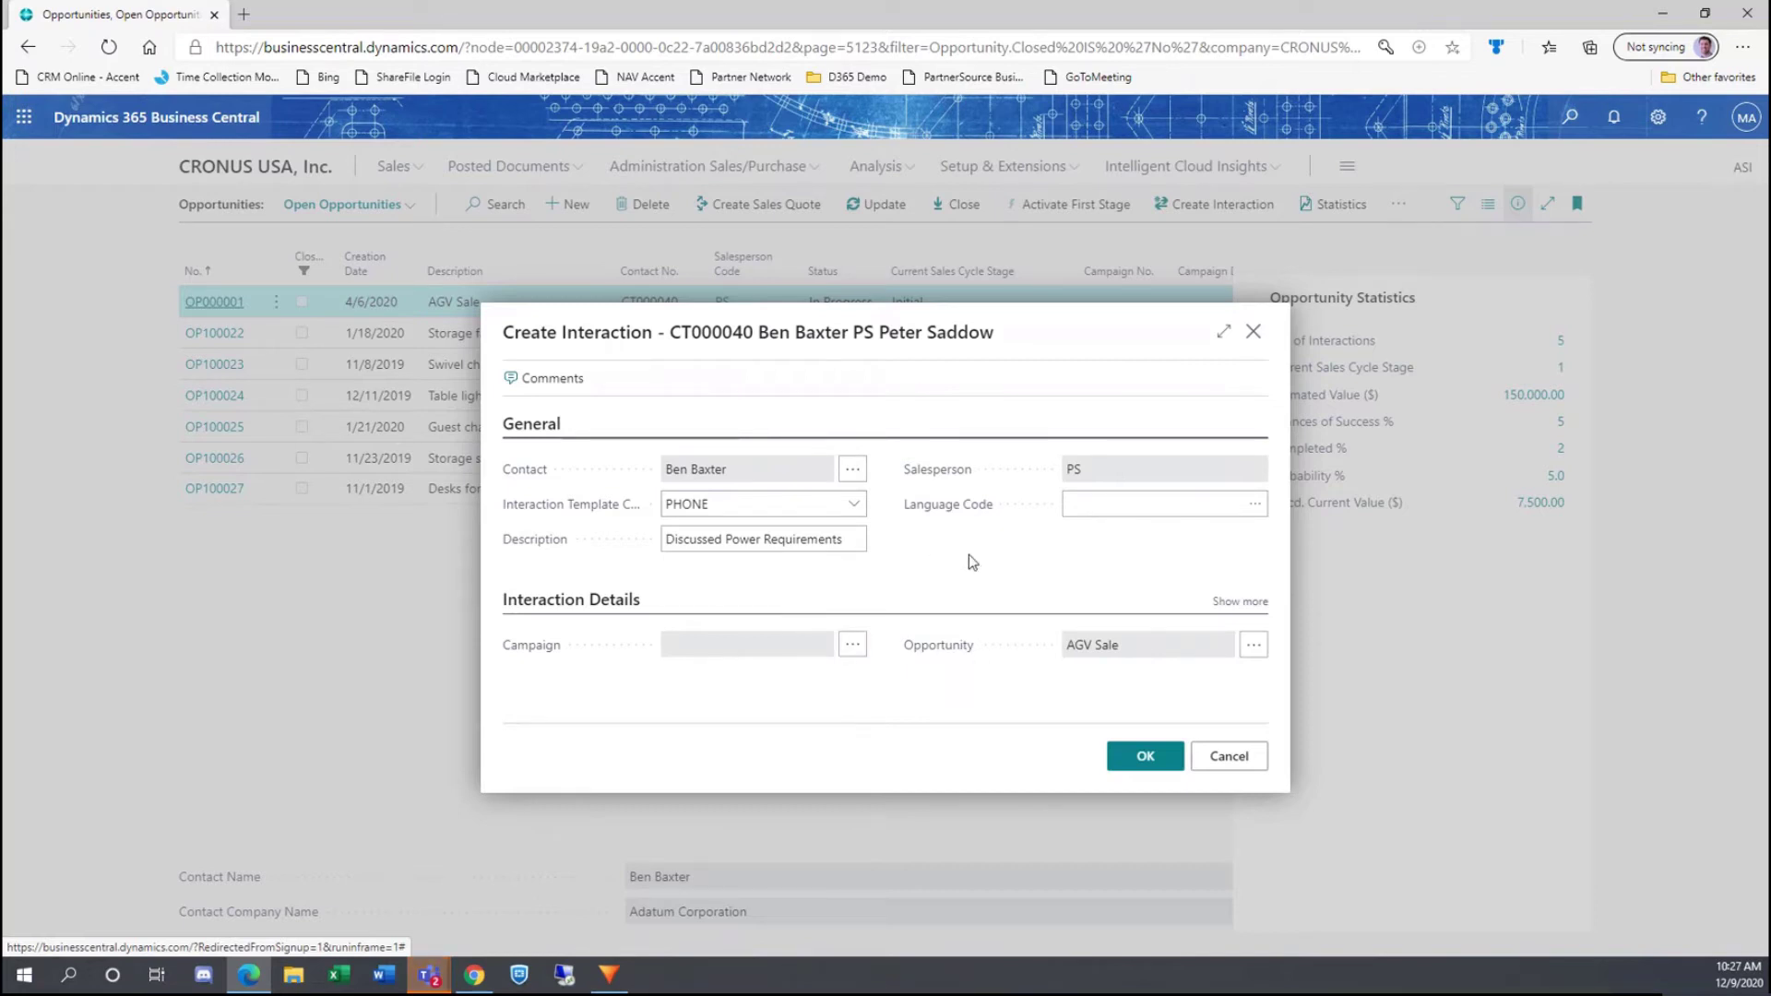
# Step: Save the power-requirements call, then log a second PHONE interaction 'Talked about business needs'
pyautogui.click(1143, 756)
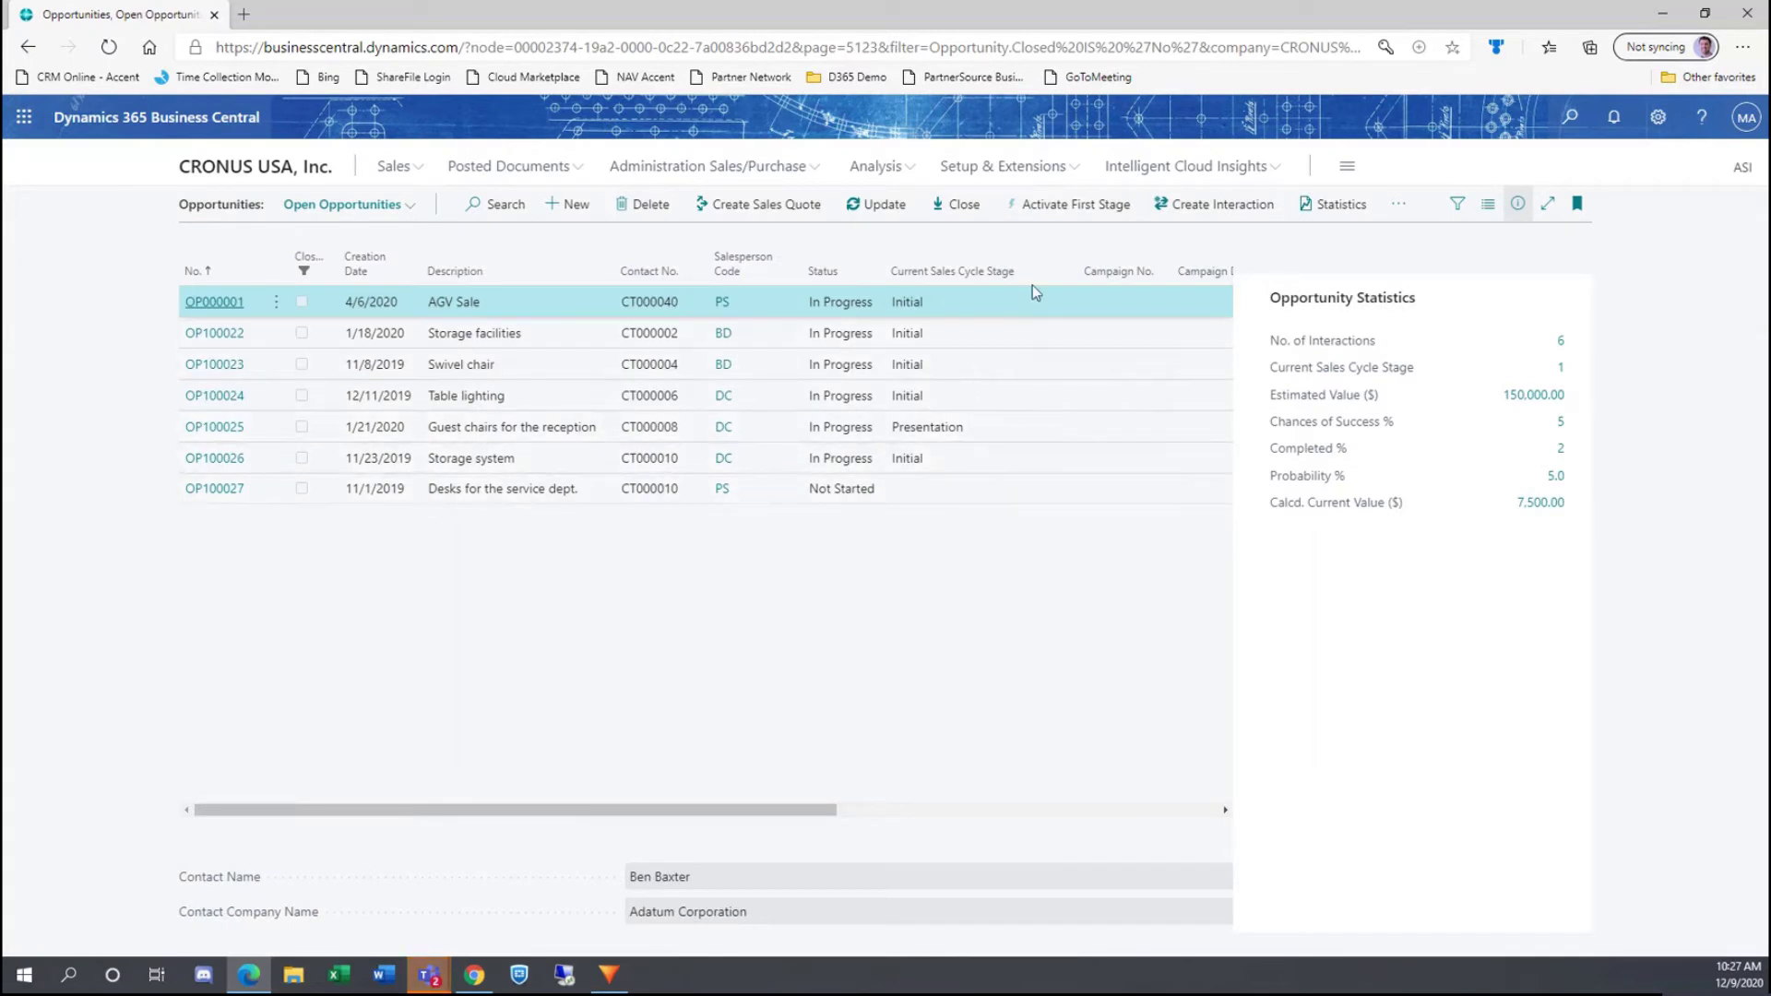
pyautogui.click(1193, 216)
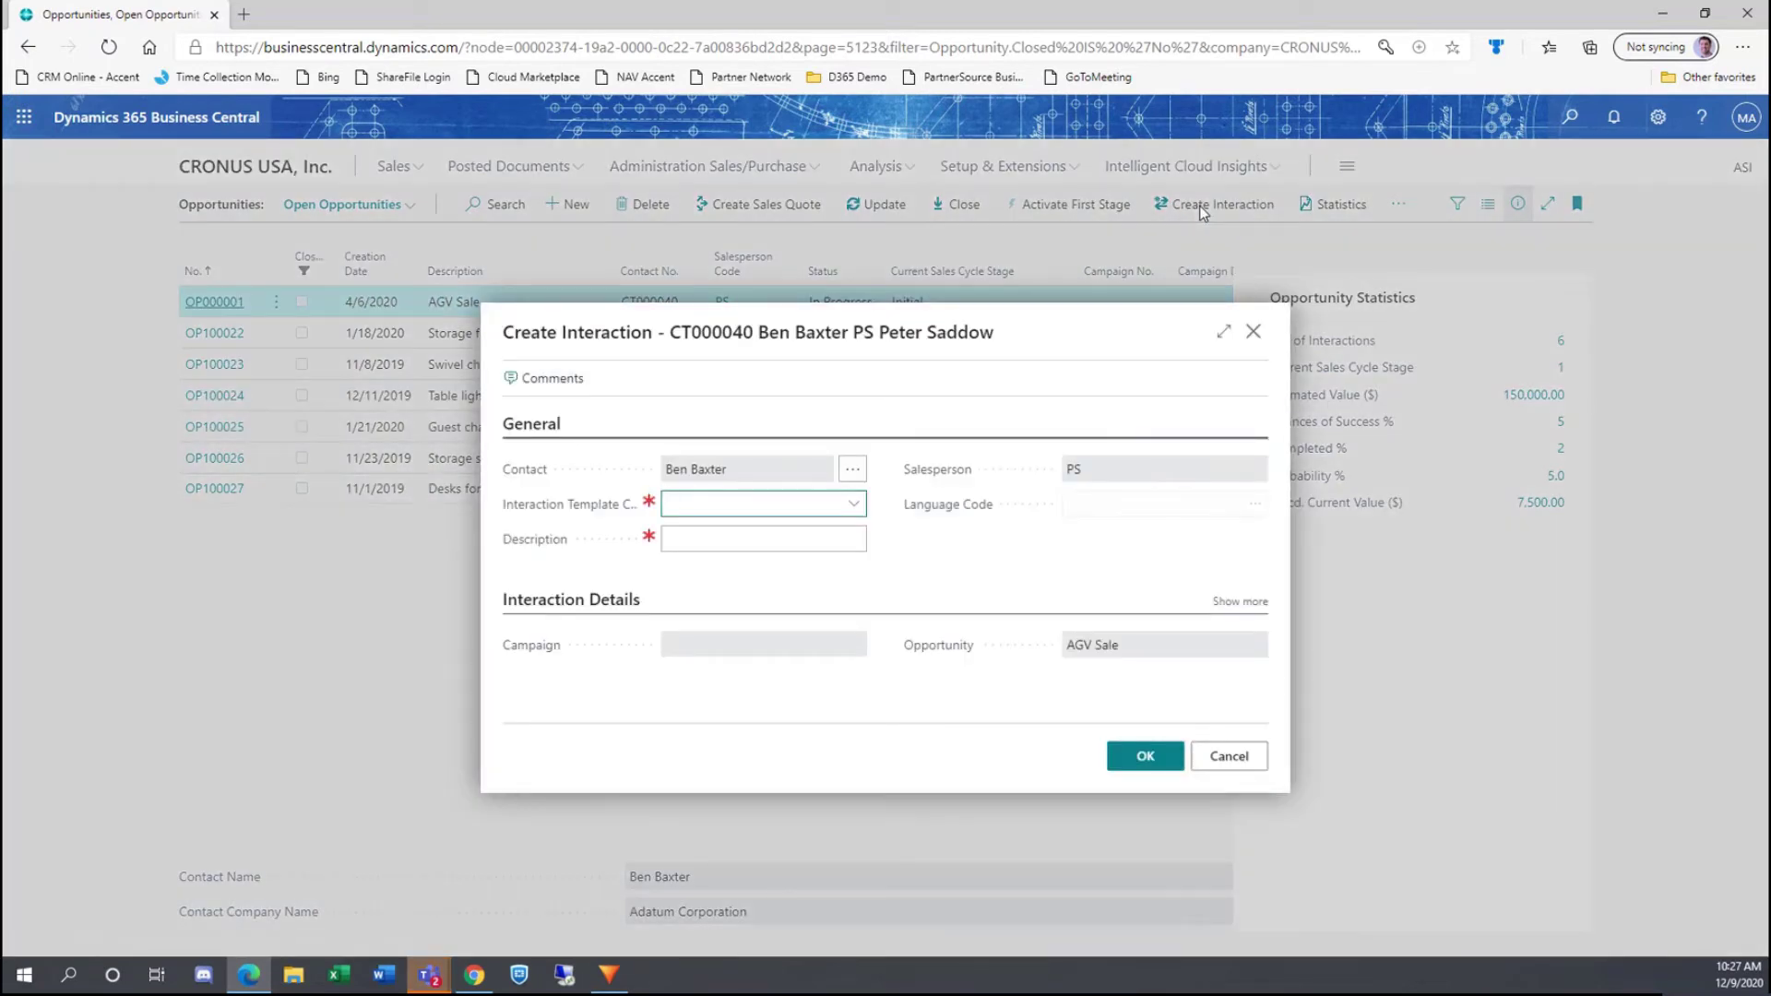
pyautogui.write('phone')
pyautogui.press('Tab')
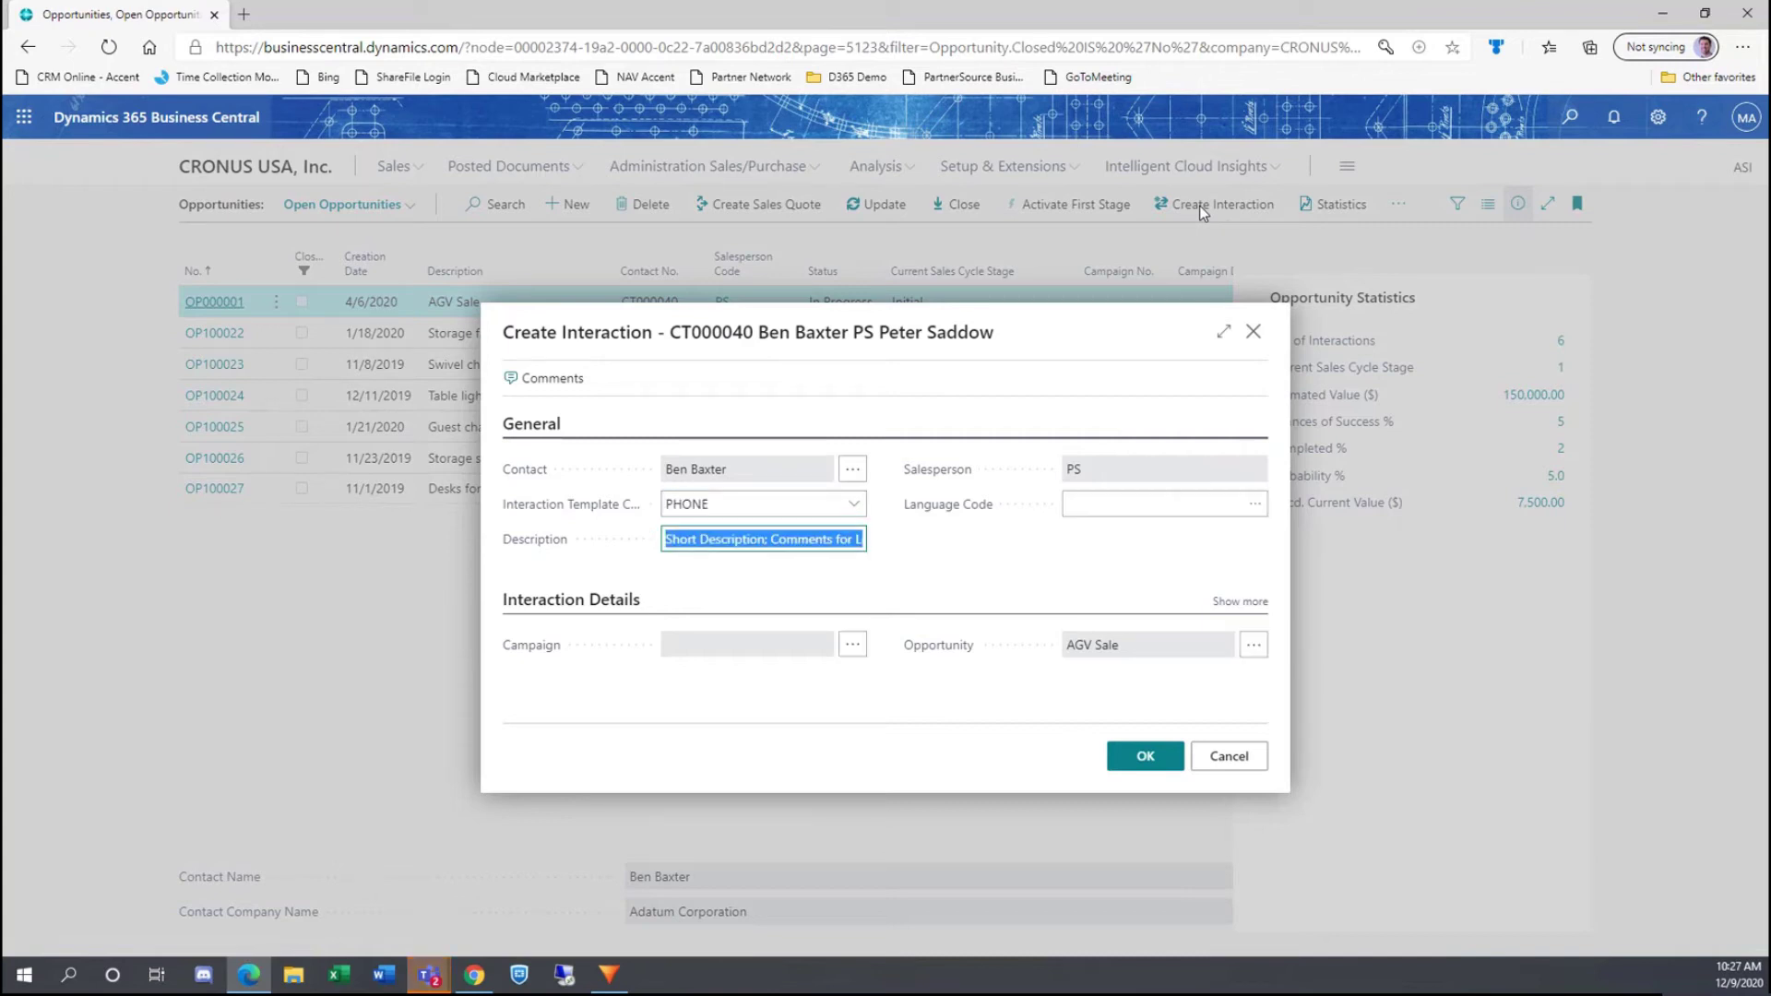
pyautogui.write('Talked about ')
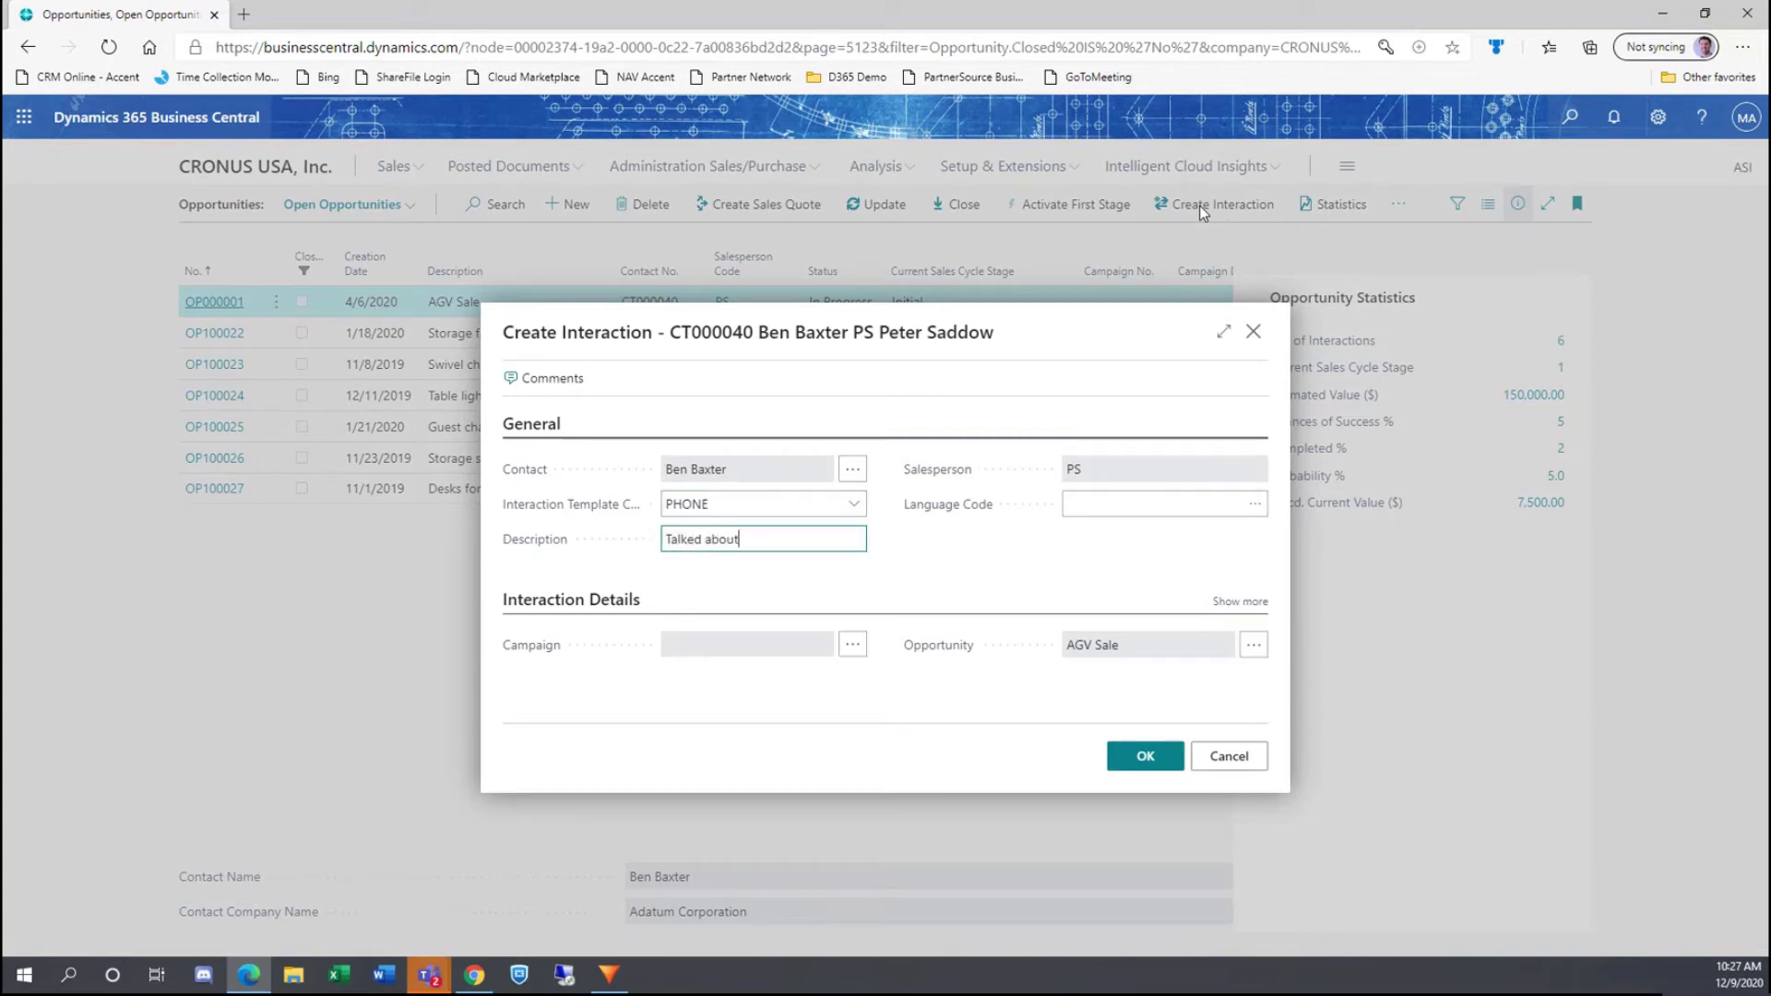
pyautogui.write('business needs')
pyautogui.press('Tab')
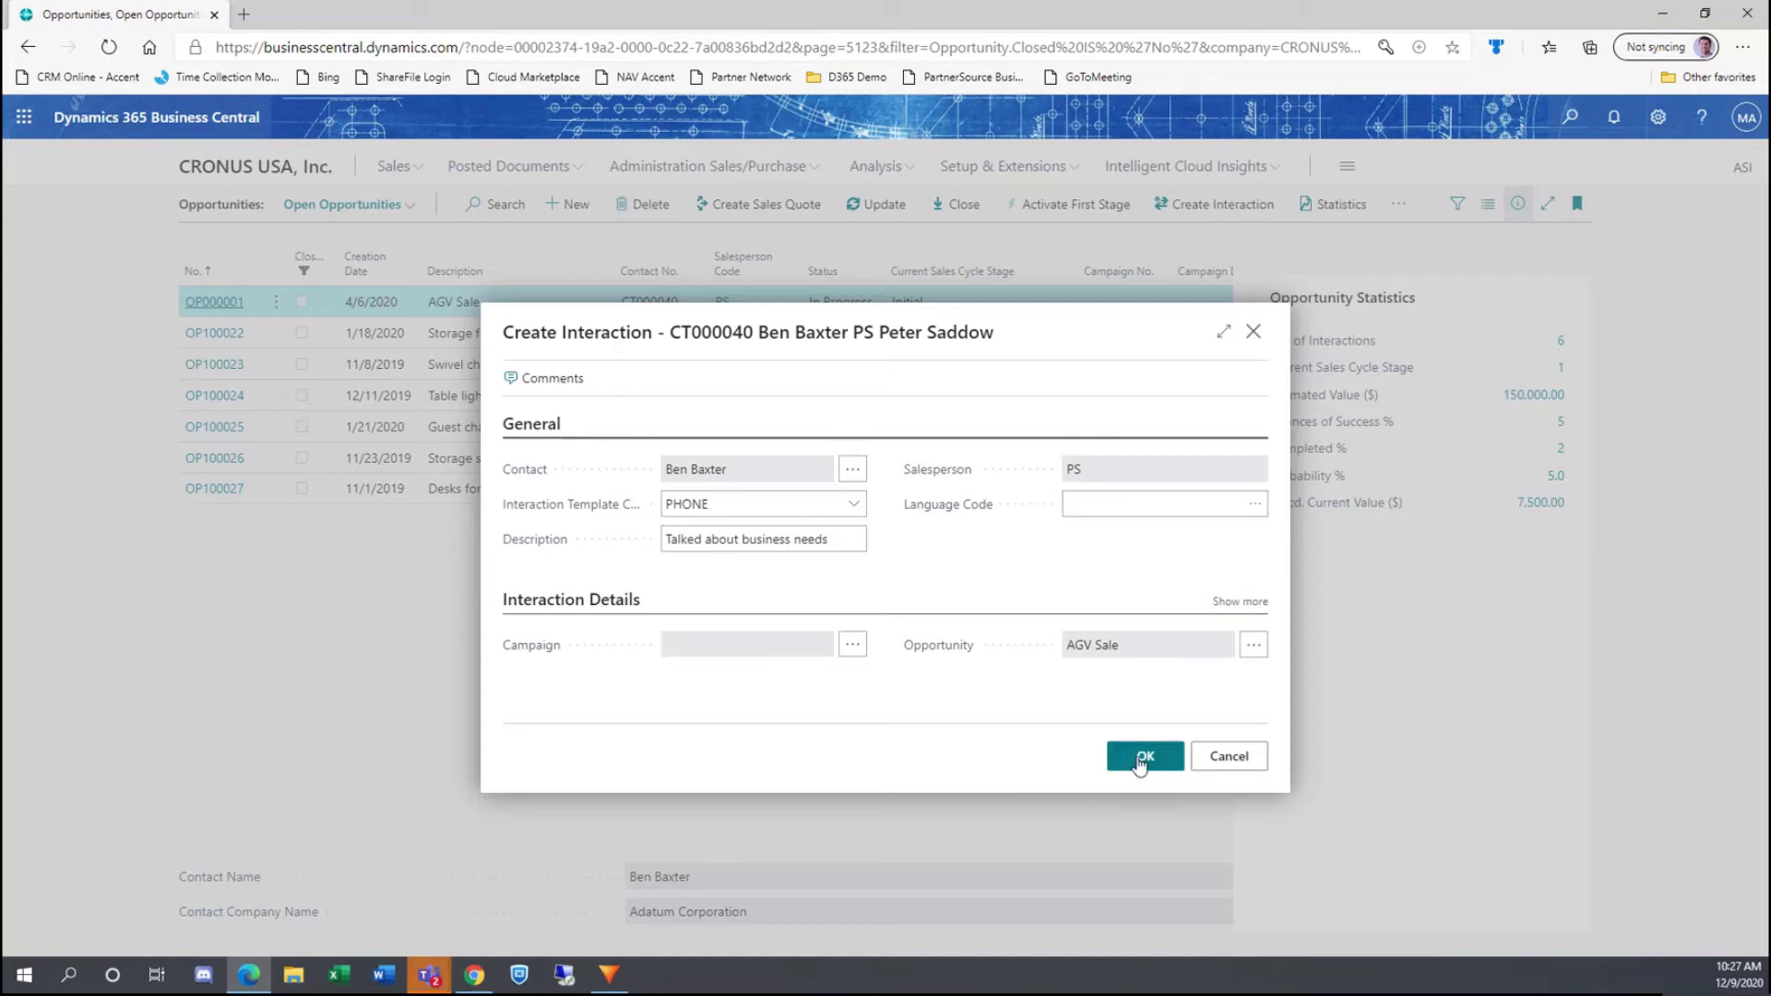
pyautogui.click(1144, 756)
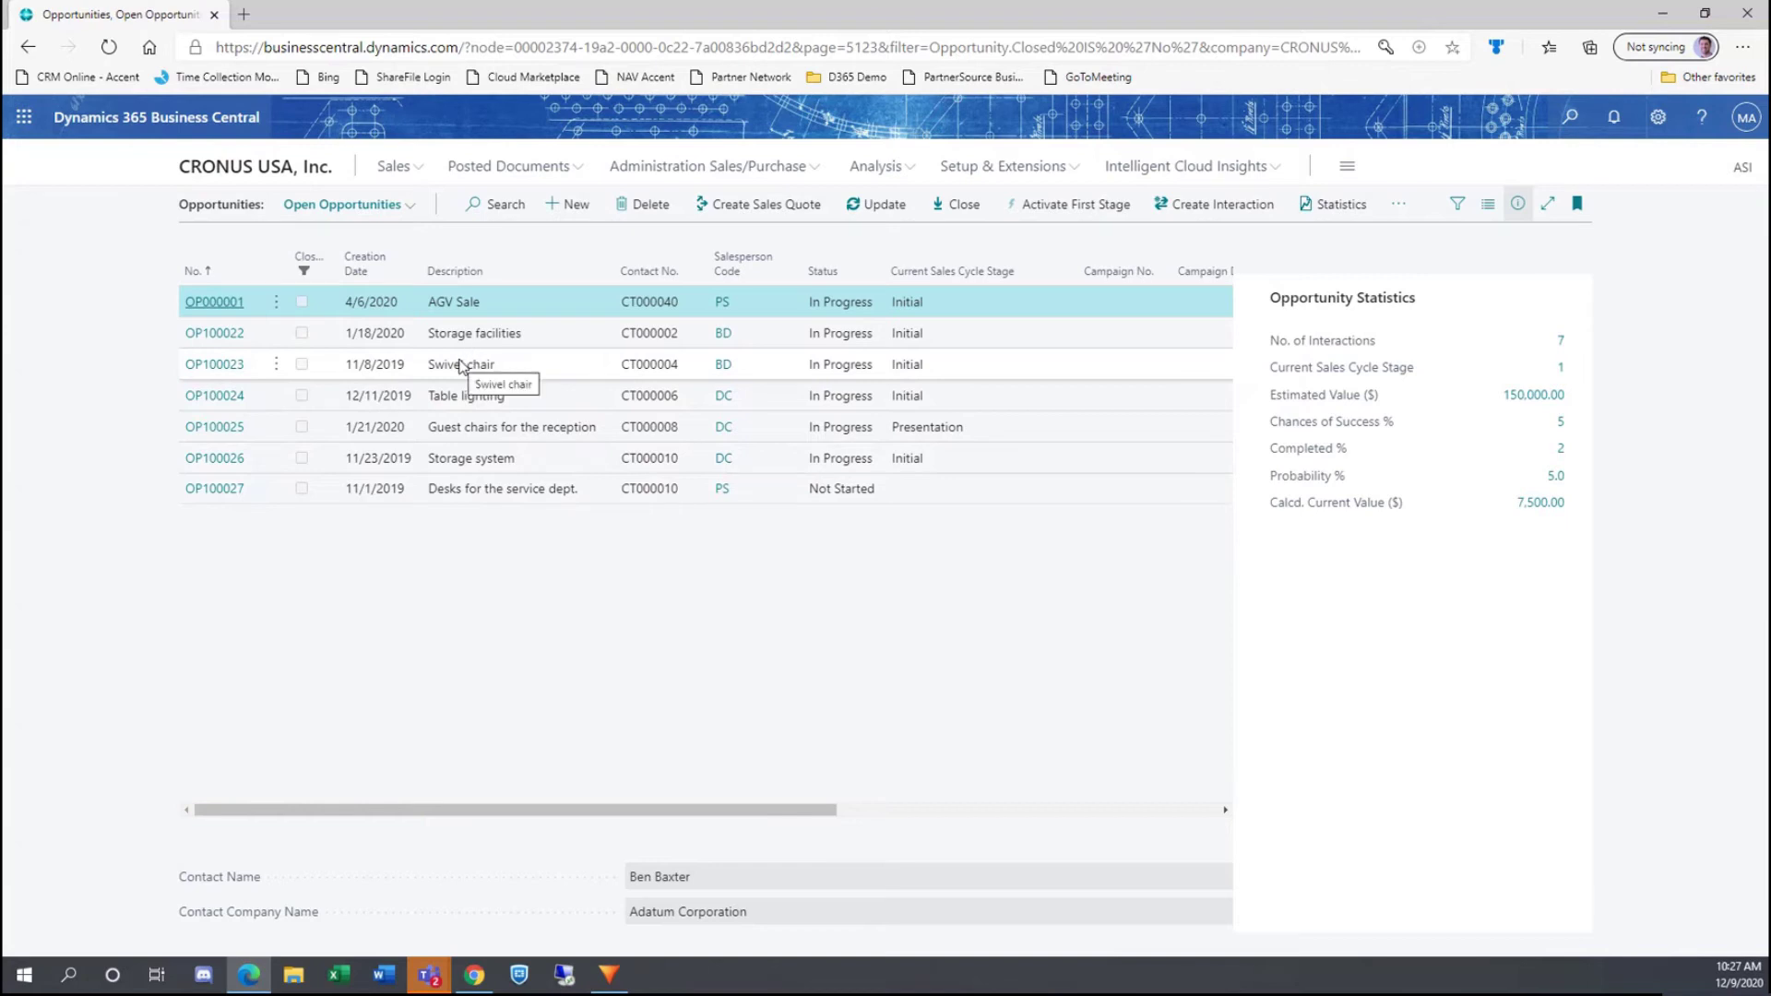
# Step: Submit an EMAIL_D Email Draft interaction for AGV Sale with Correspondence Type Email
pyautogui.click(1200, 206)
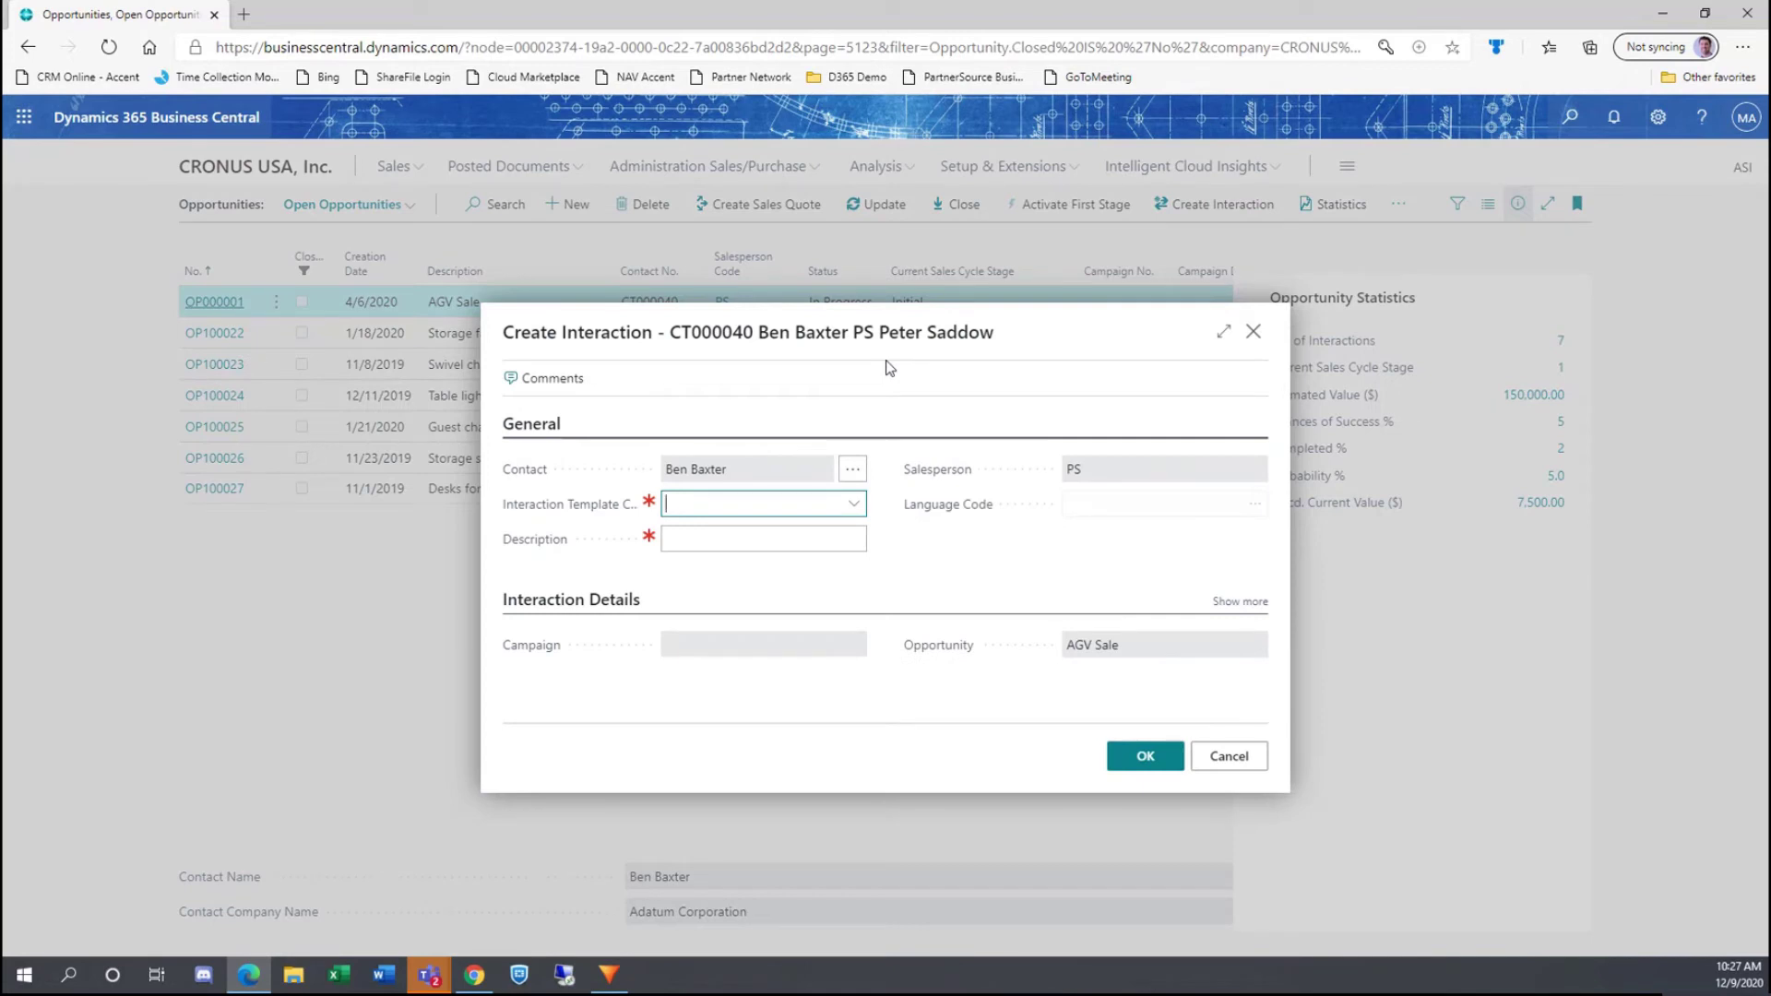
pyautogui.write('email')
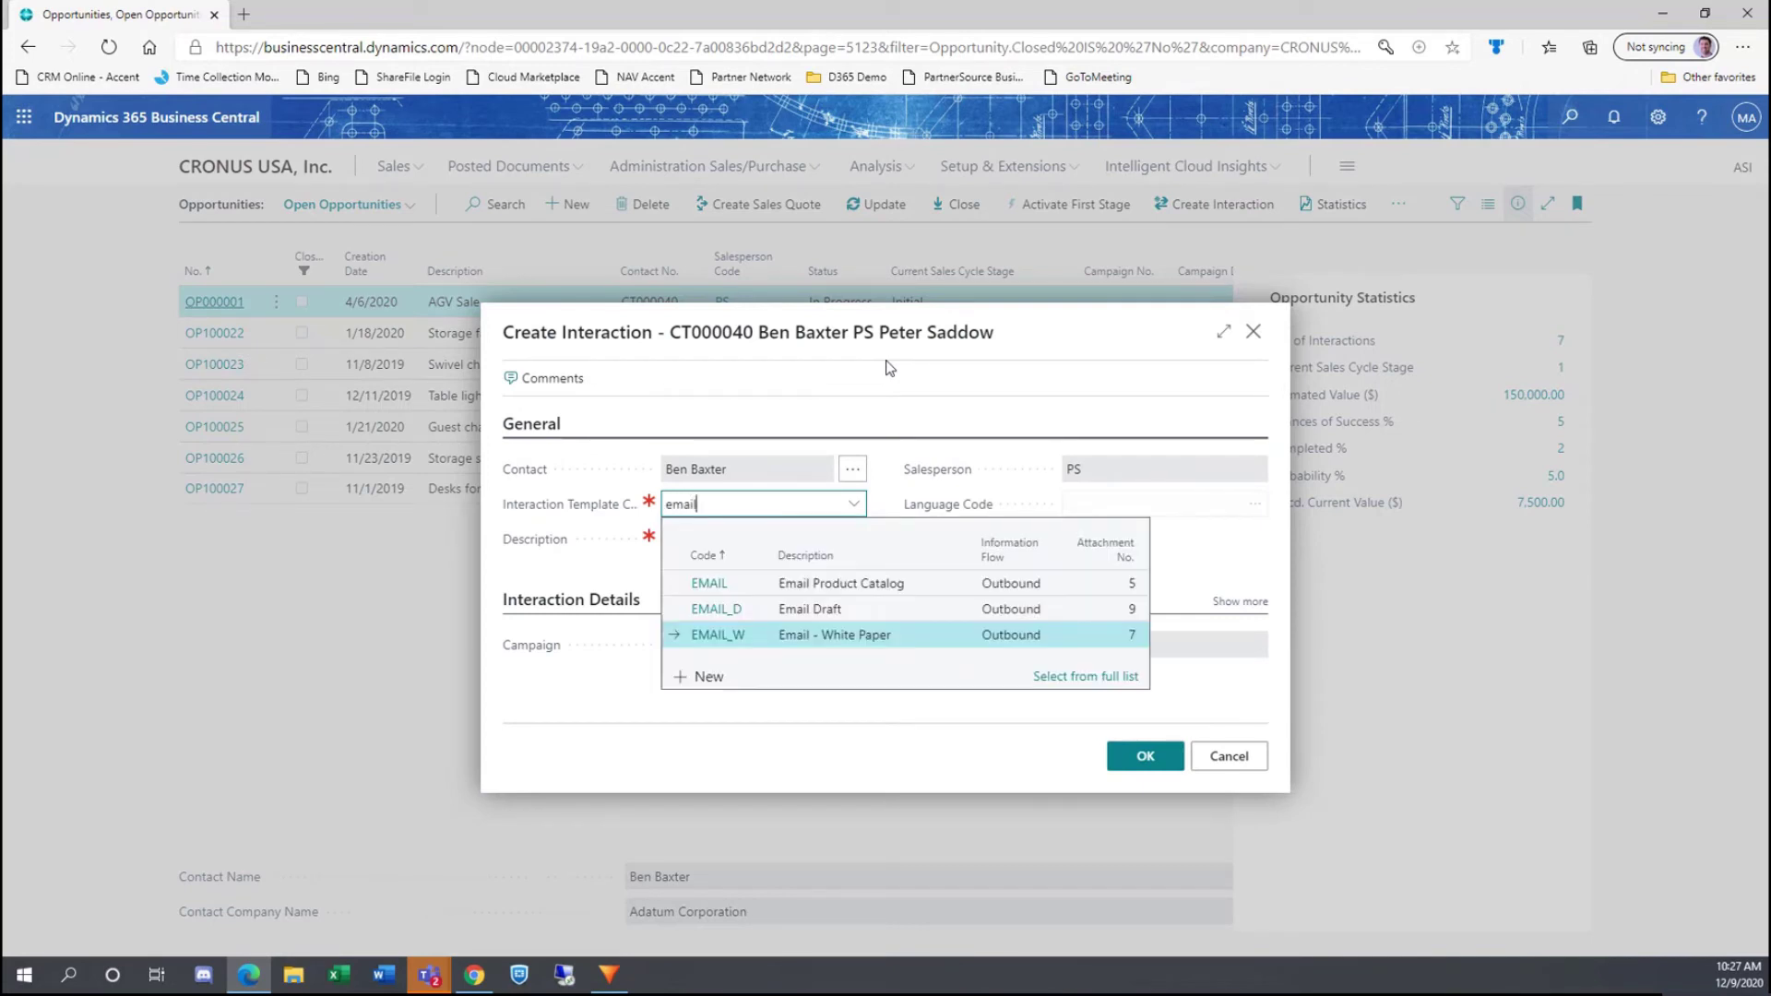
pyautogui.click(810, 611)
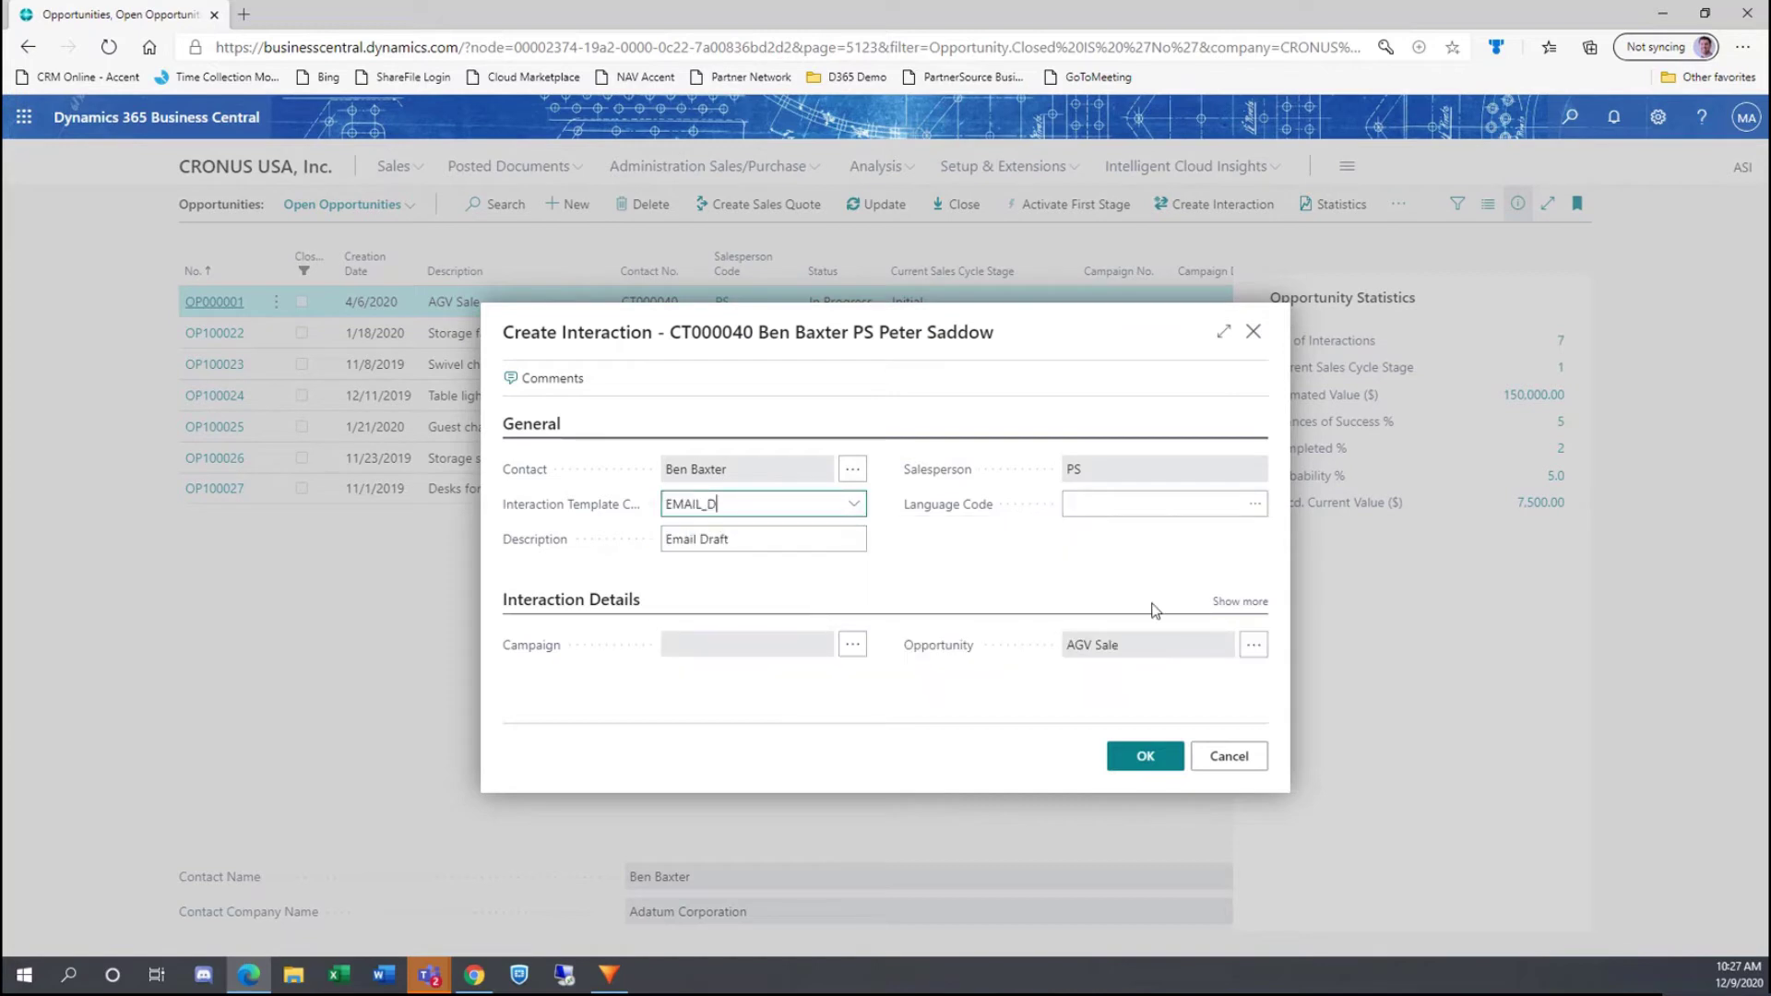
pyautogui.click(1240, 601)
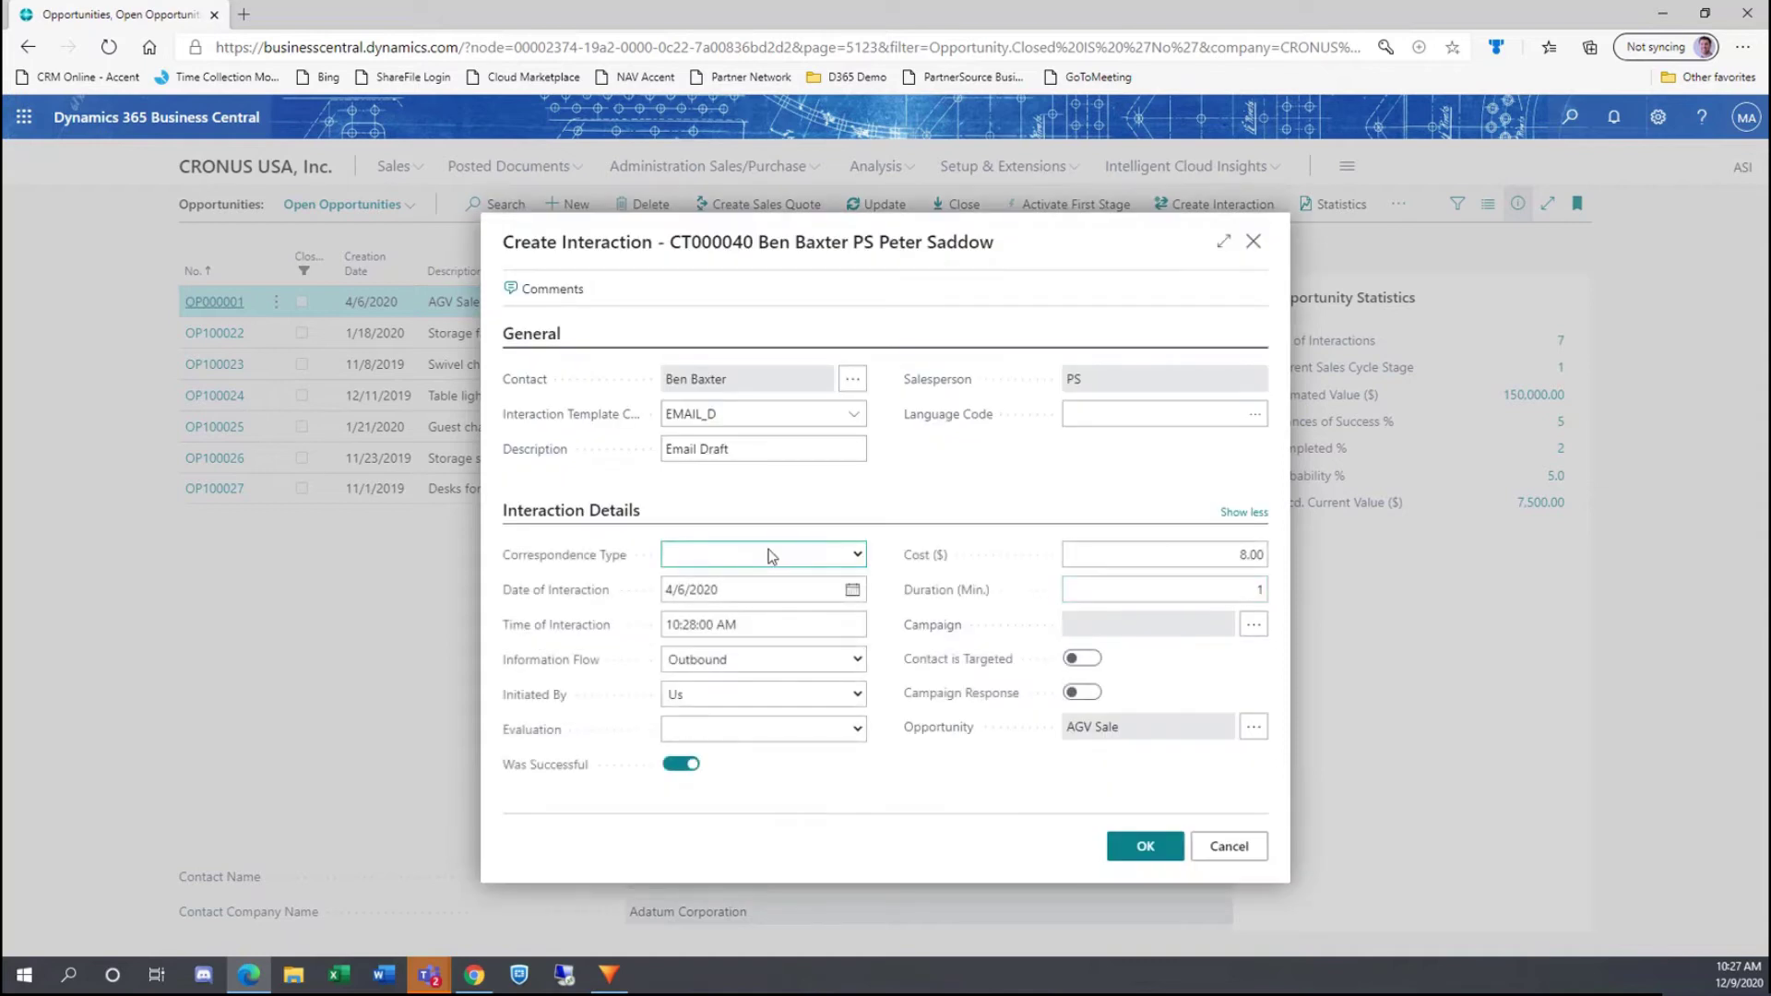
pyautogui.click(767, 551)
pyautogui.click(683, 648)
pyautogui.click(1144, 847)
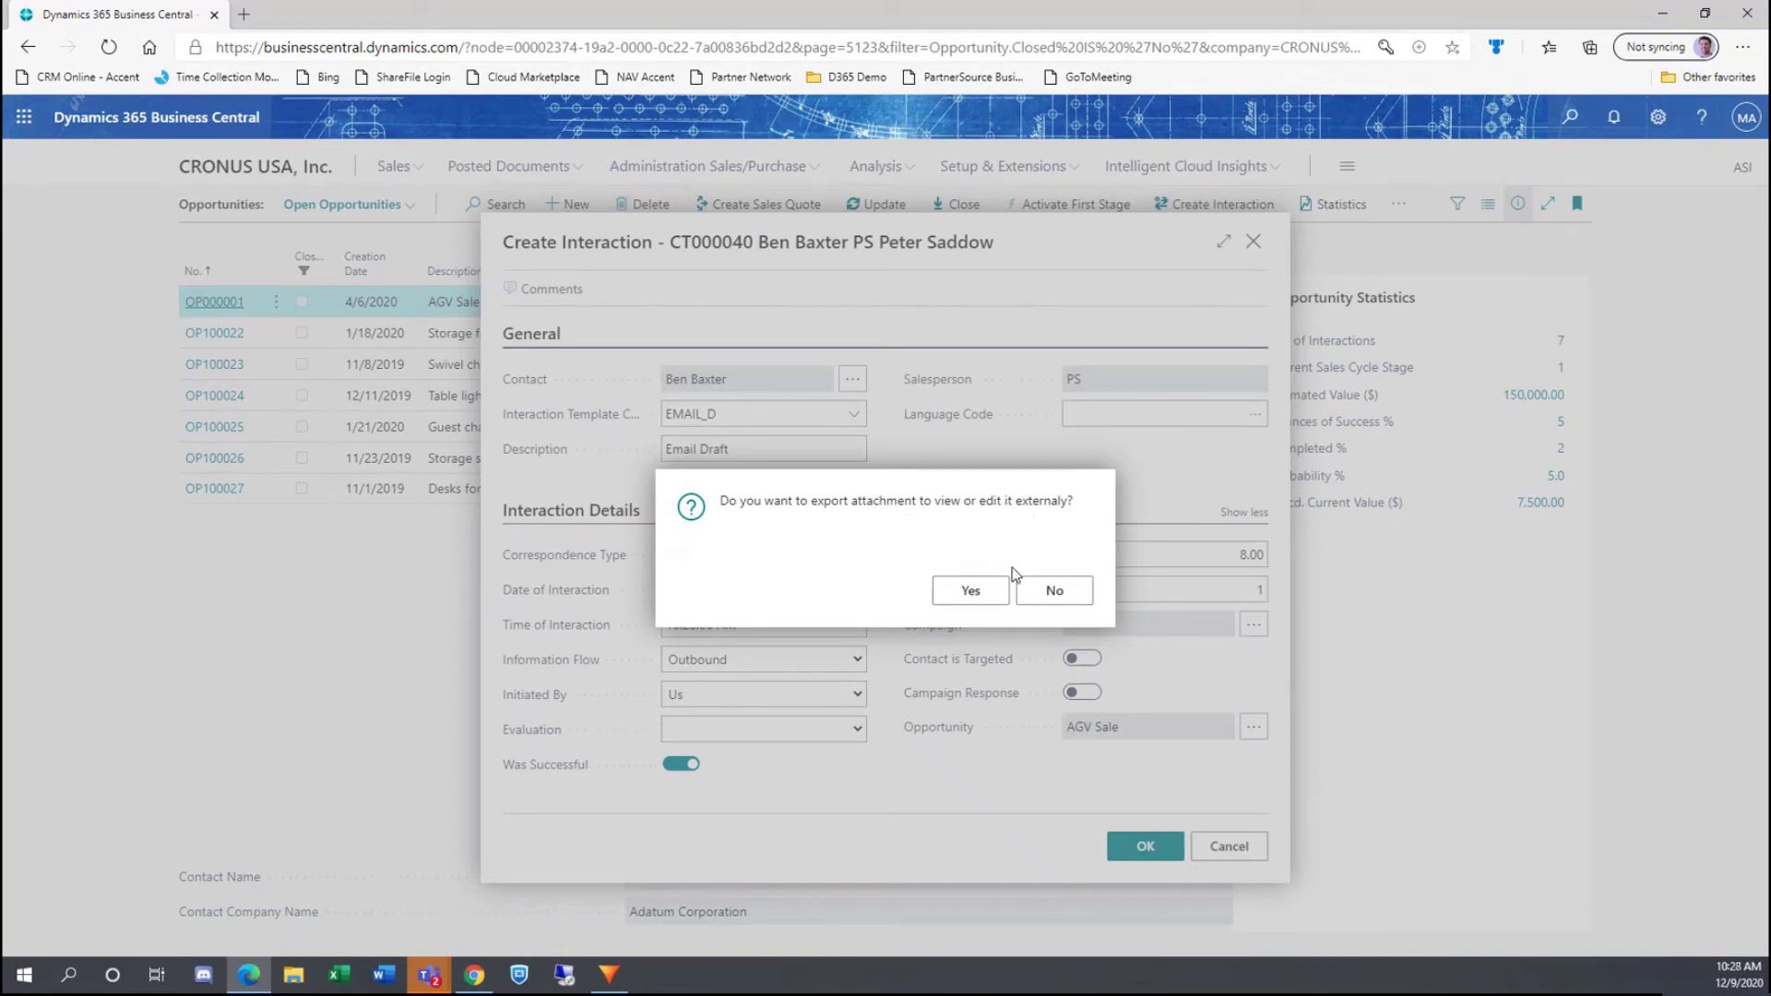
# Step: Decline the attachment export, choose Custom Message content, and close the Send Email dialog
pyautogui.click(1053, 591)
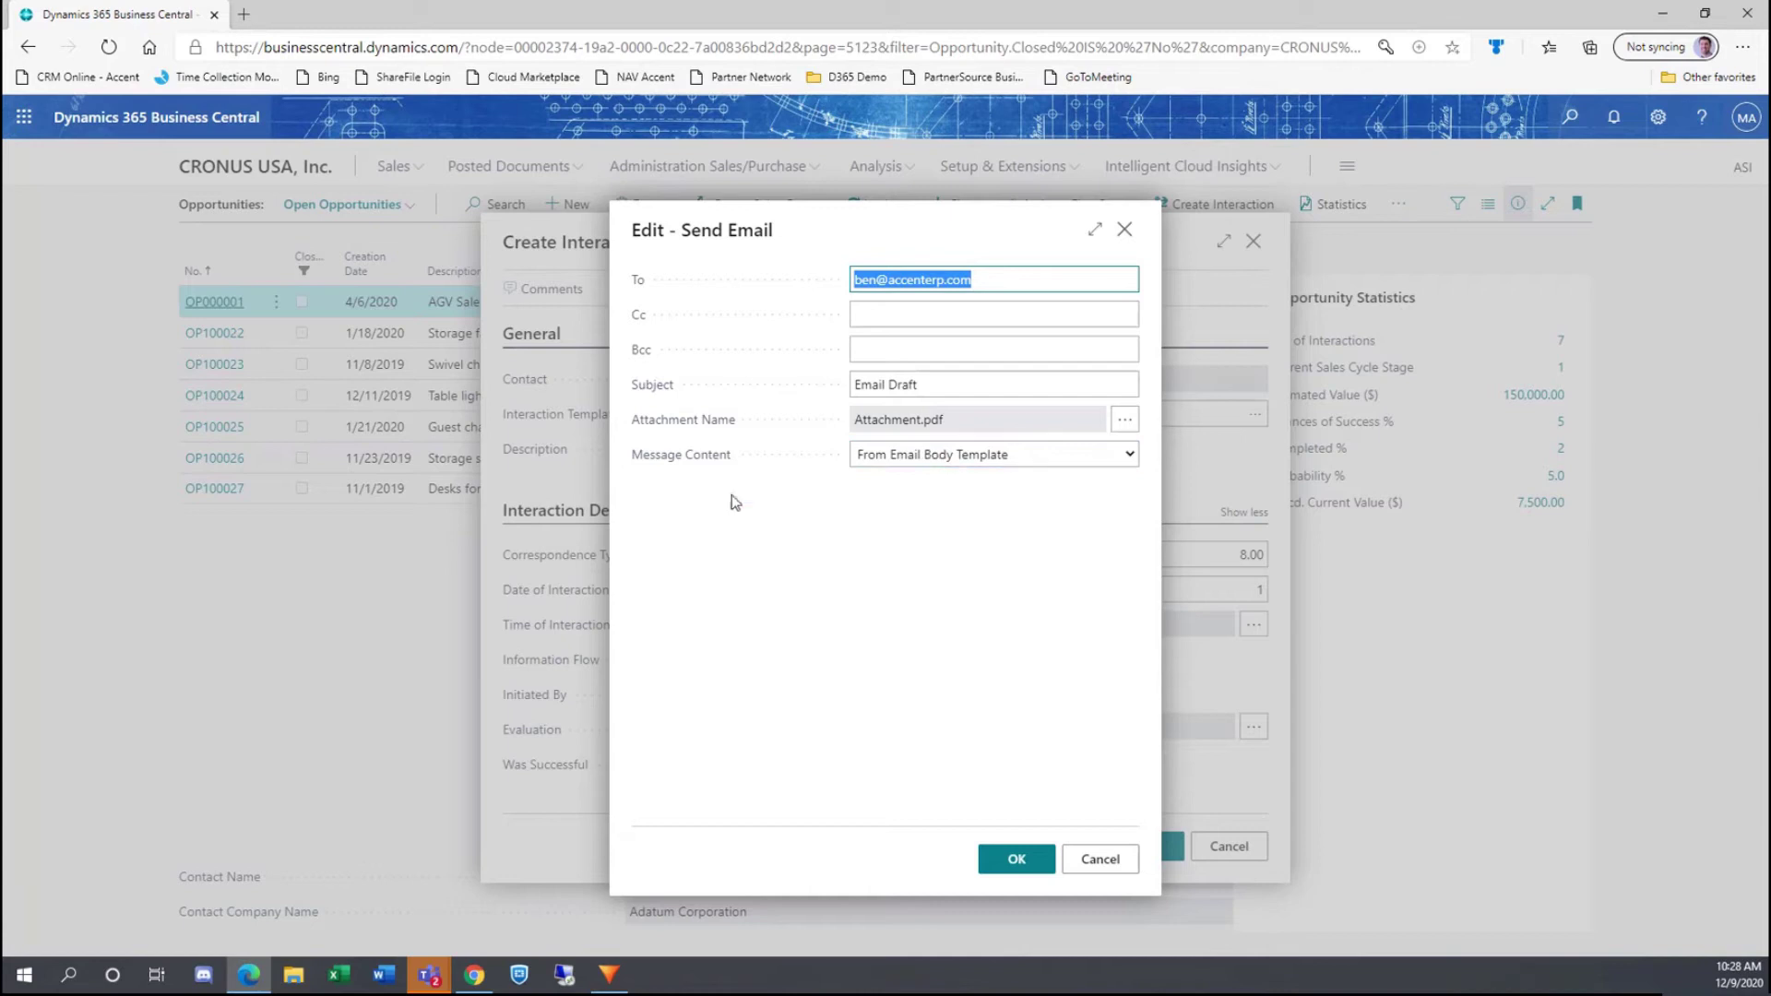
pyautogui.click(925, 456)
pyautogui.click(911, 483)
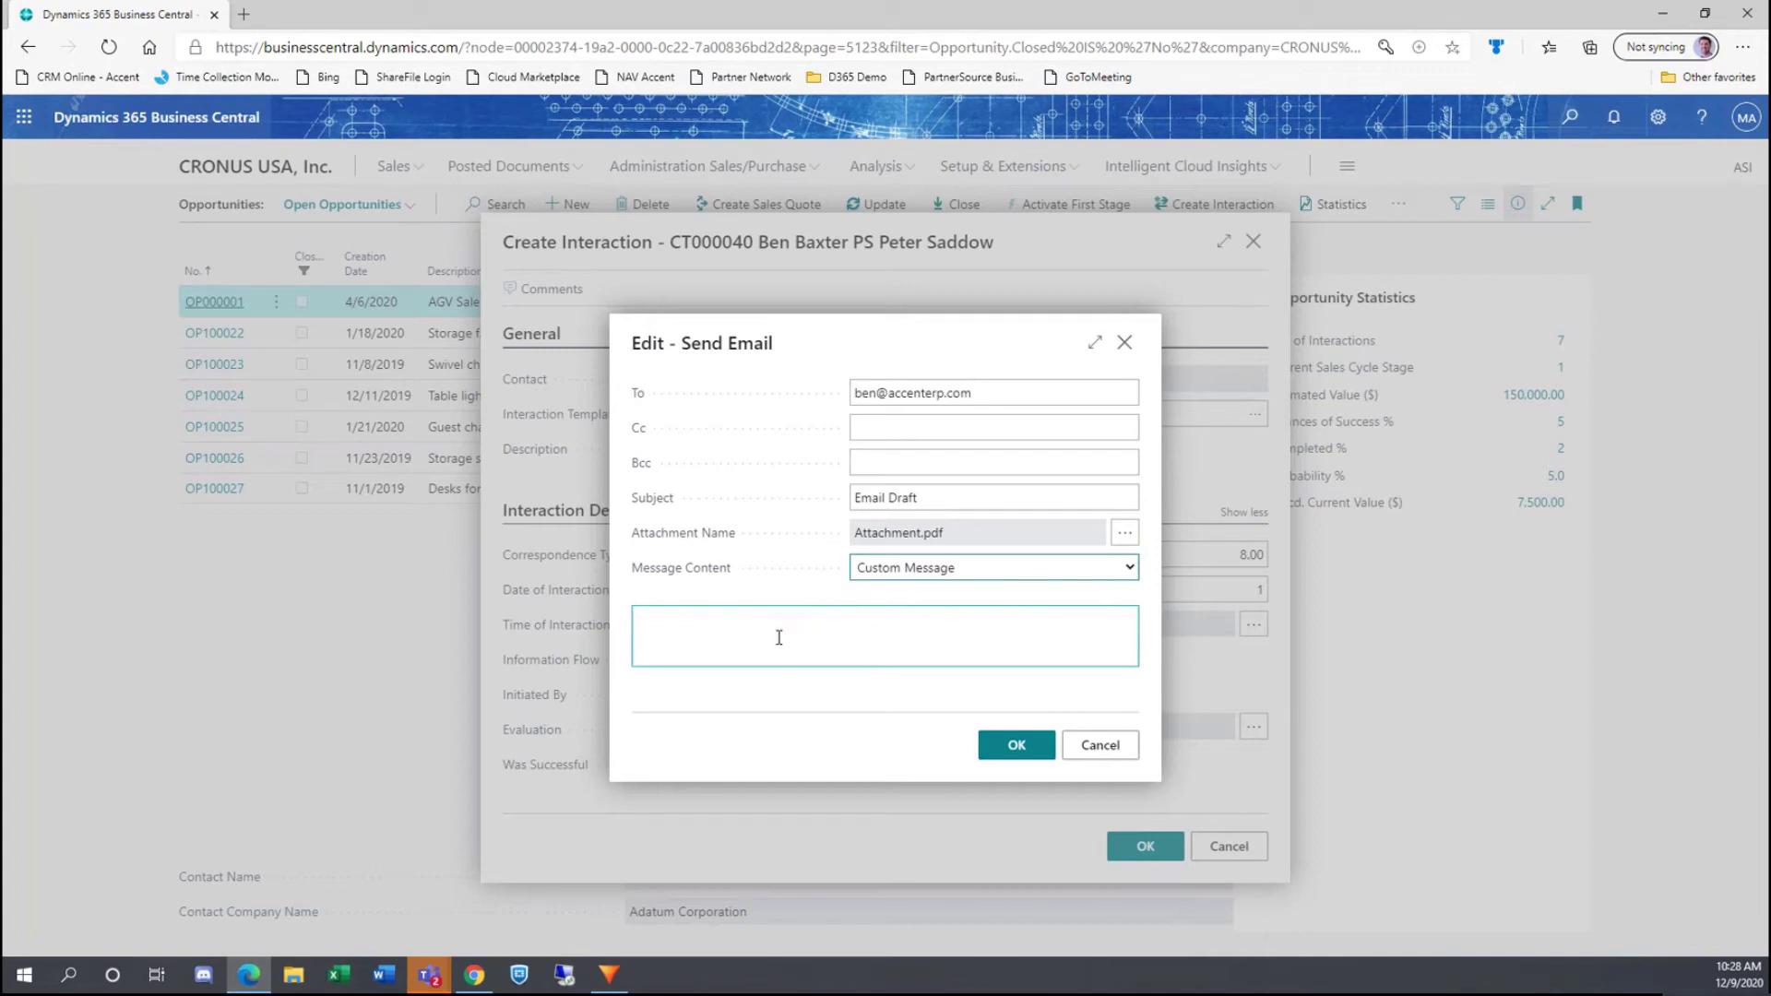
pyautogui.click(1098, 744)
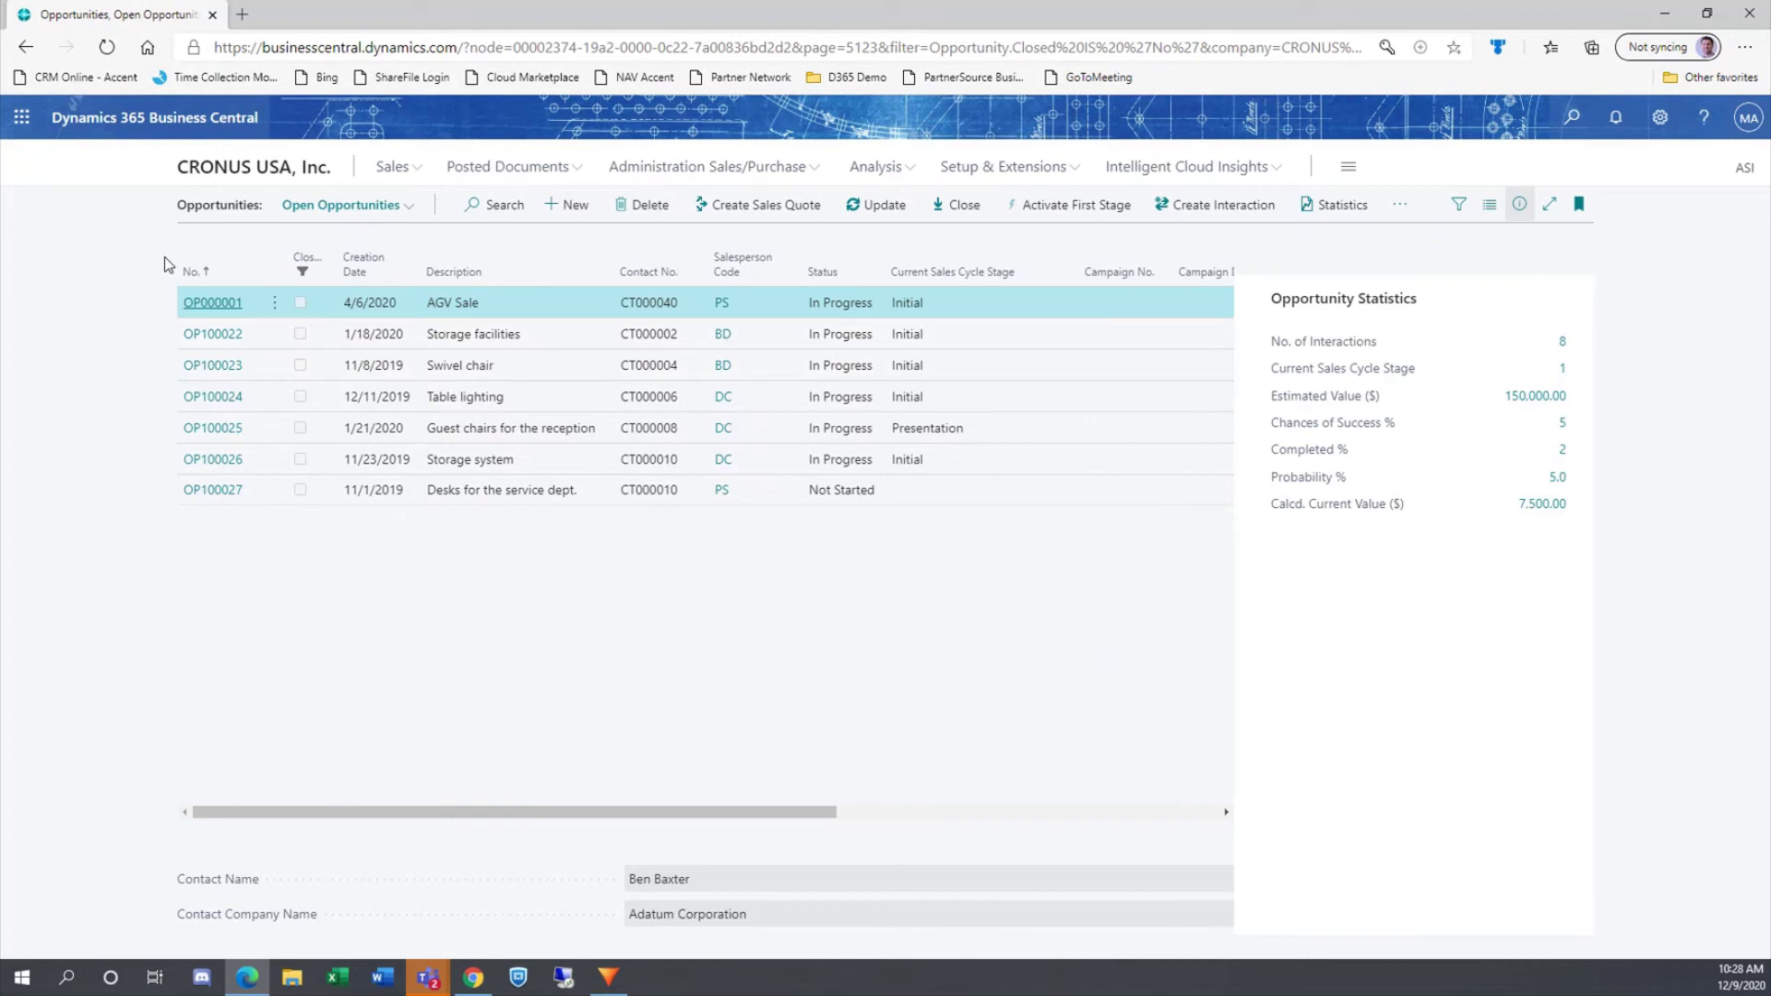
# Step: From the CRONUS USA, Inc. home page, open Sales Cycles and select the NEW cycle
pyautogui.click(220, 171)
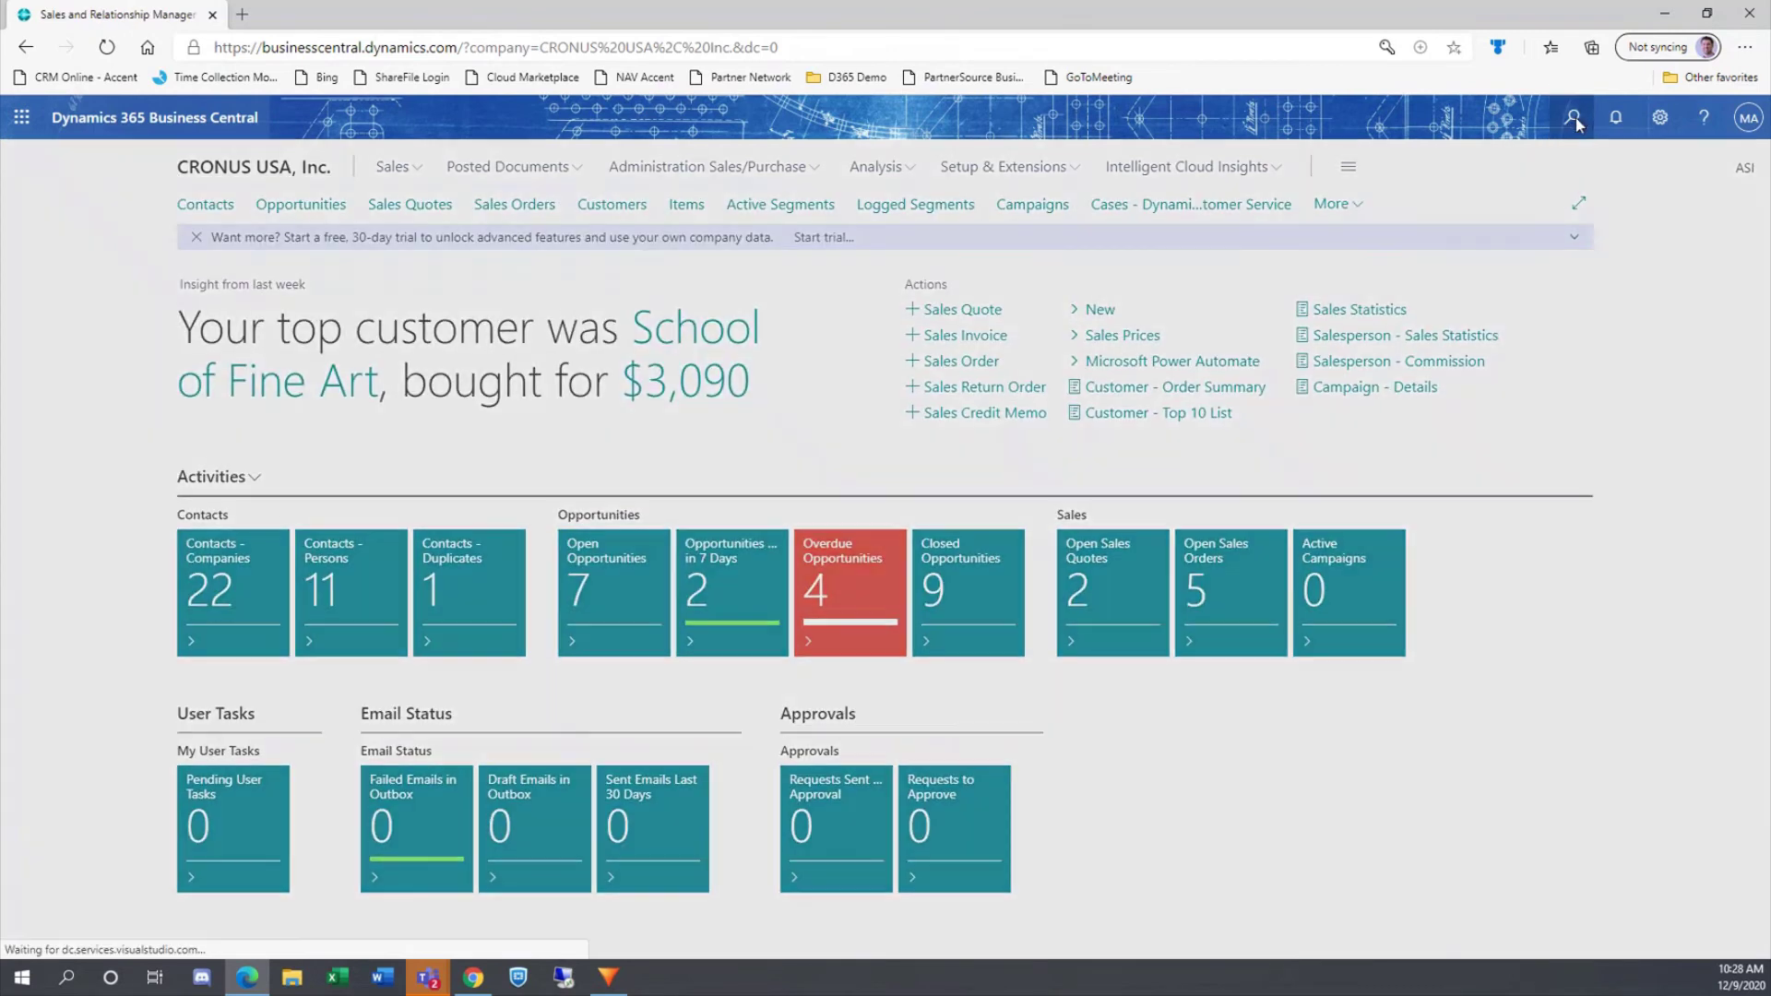
pyautogui.click(1573, 118)
pyautogui.write('sales cycle')
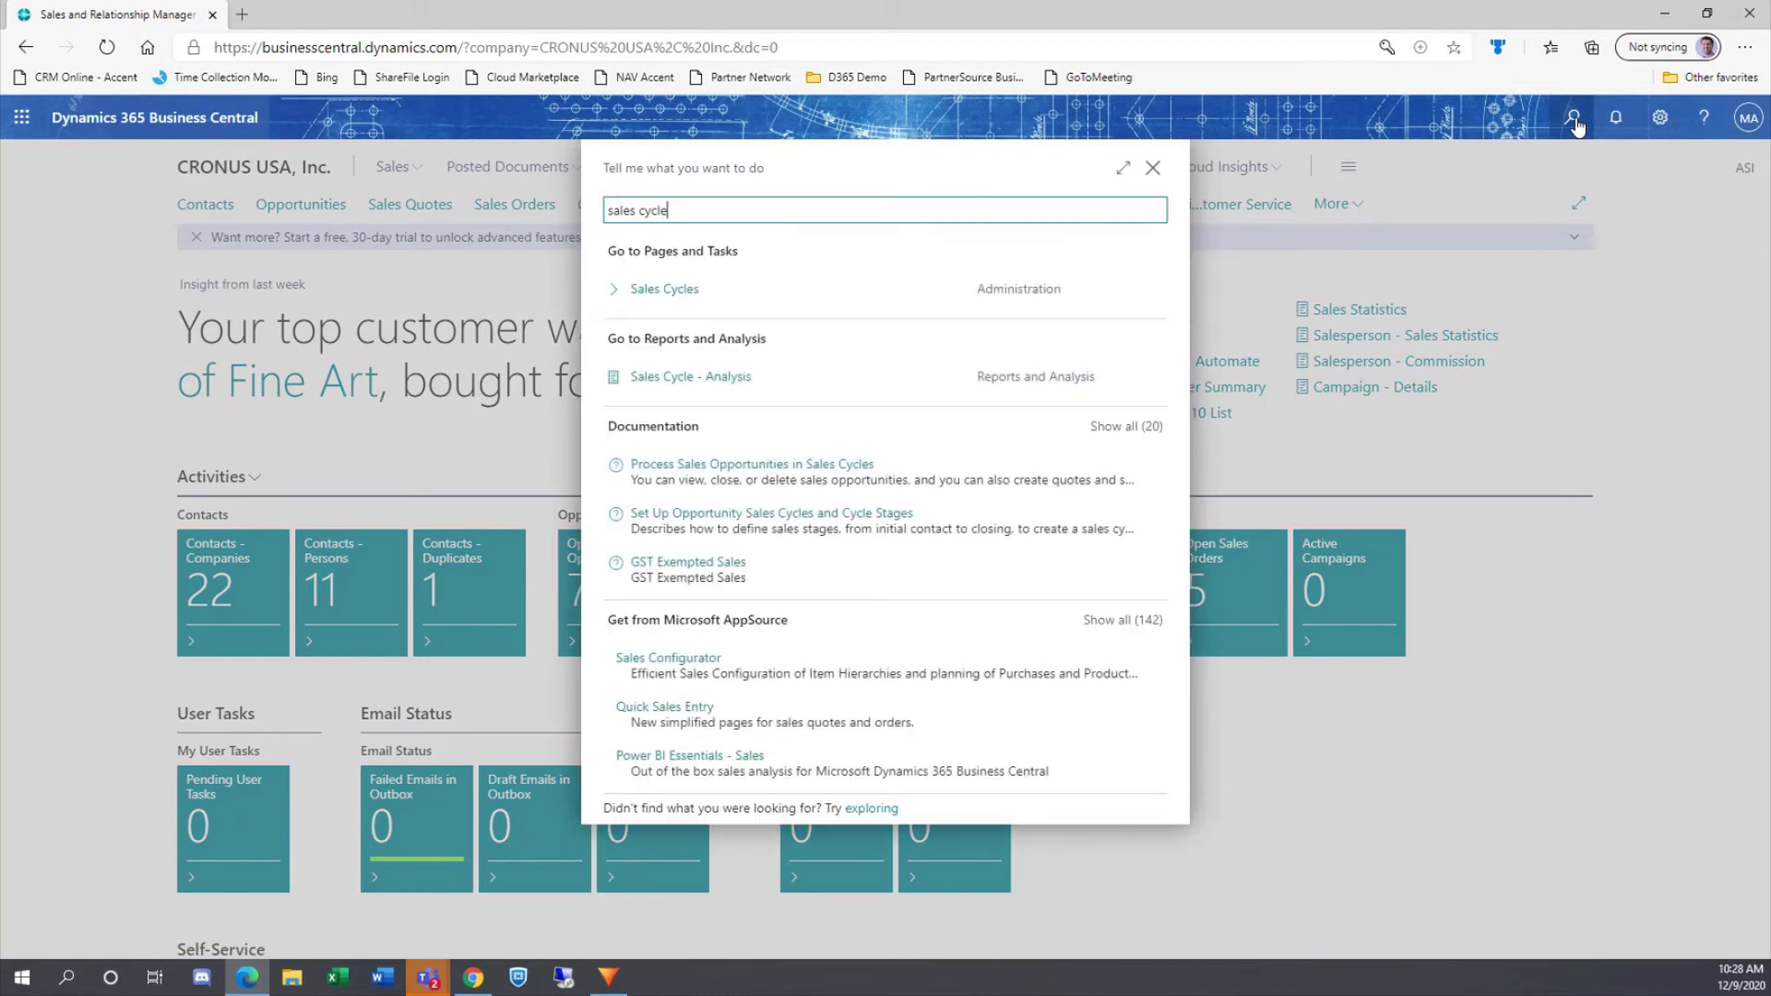
pyautogui.press('Return')
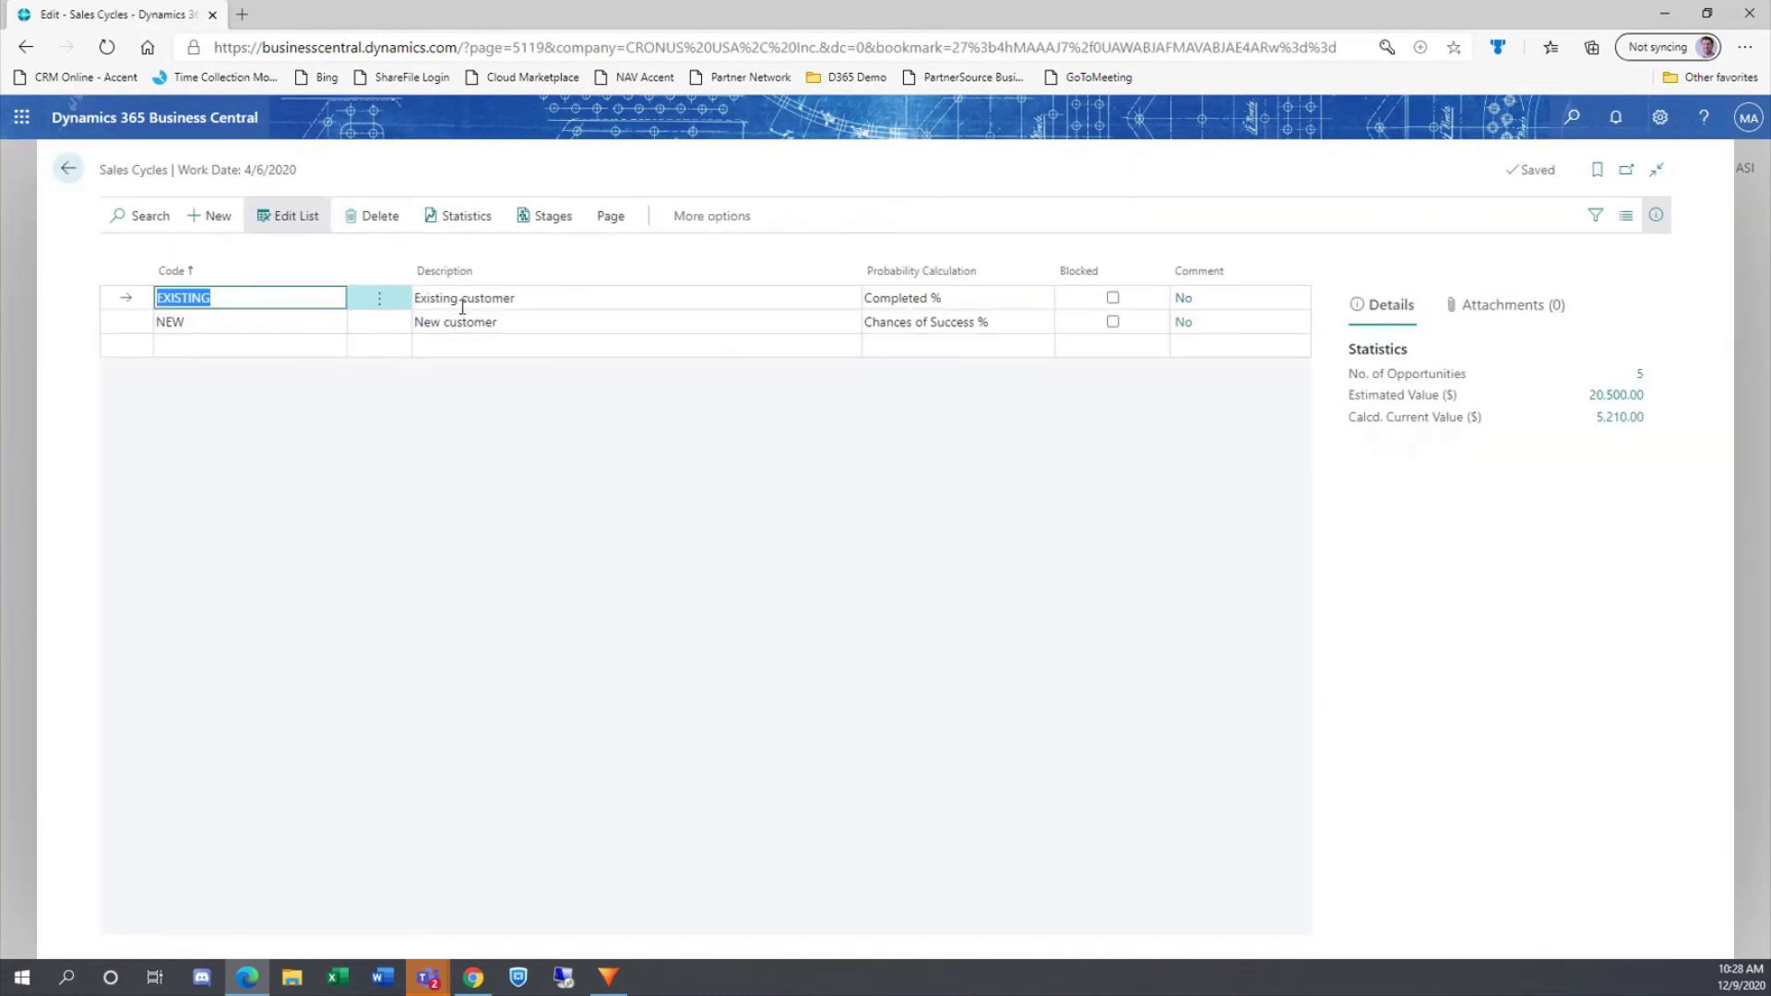
pyautogui.click(457, 329)
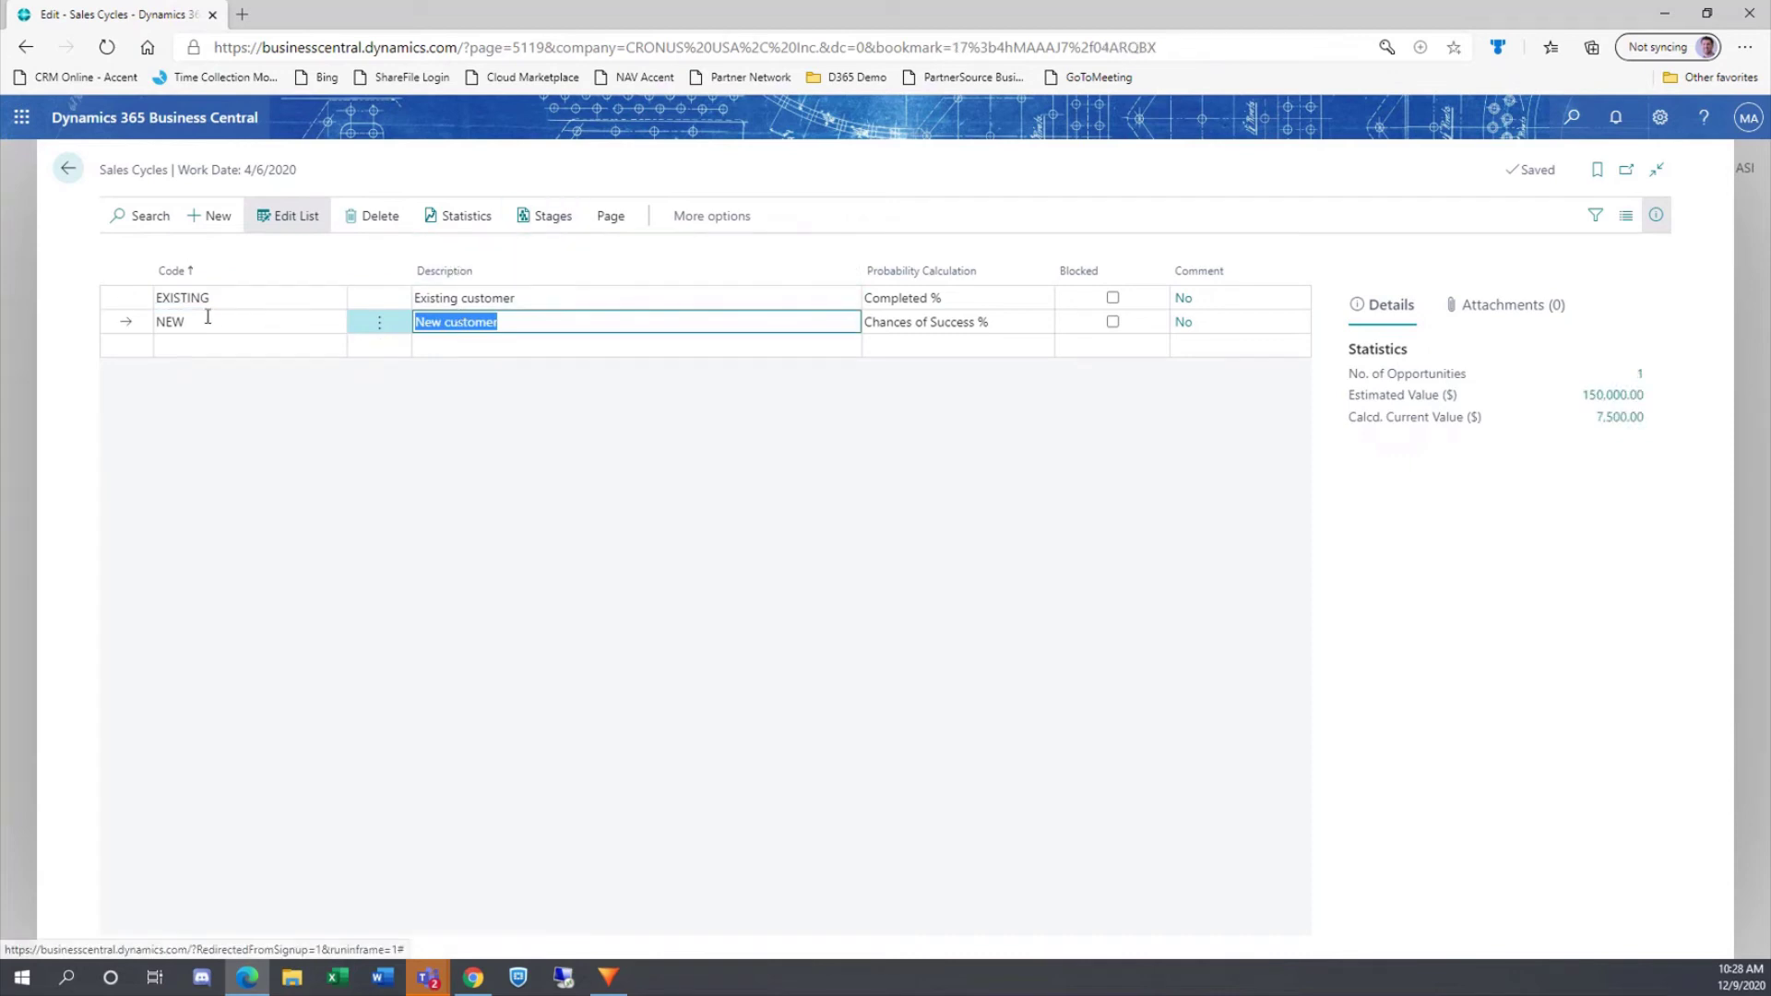
# Step: Open the NEW cycle's stages and select the Initial stage's Activity Code cell
pyautogui.click(550, 216)
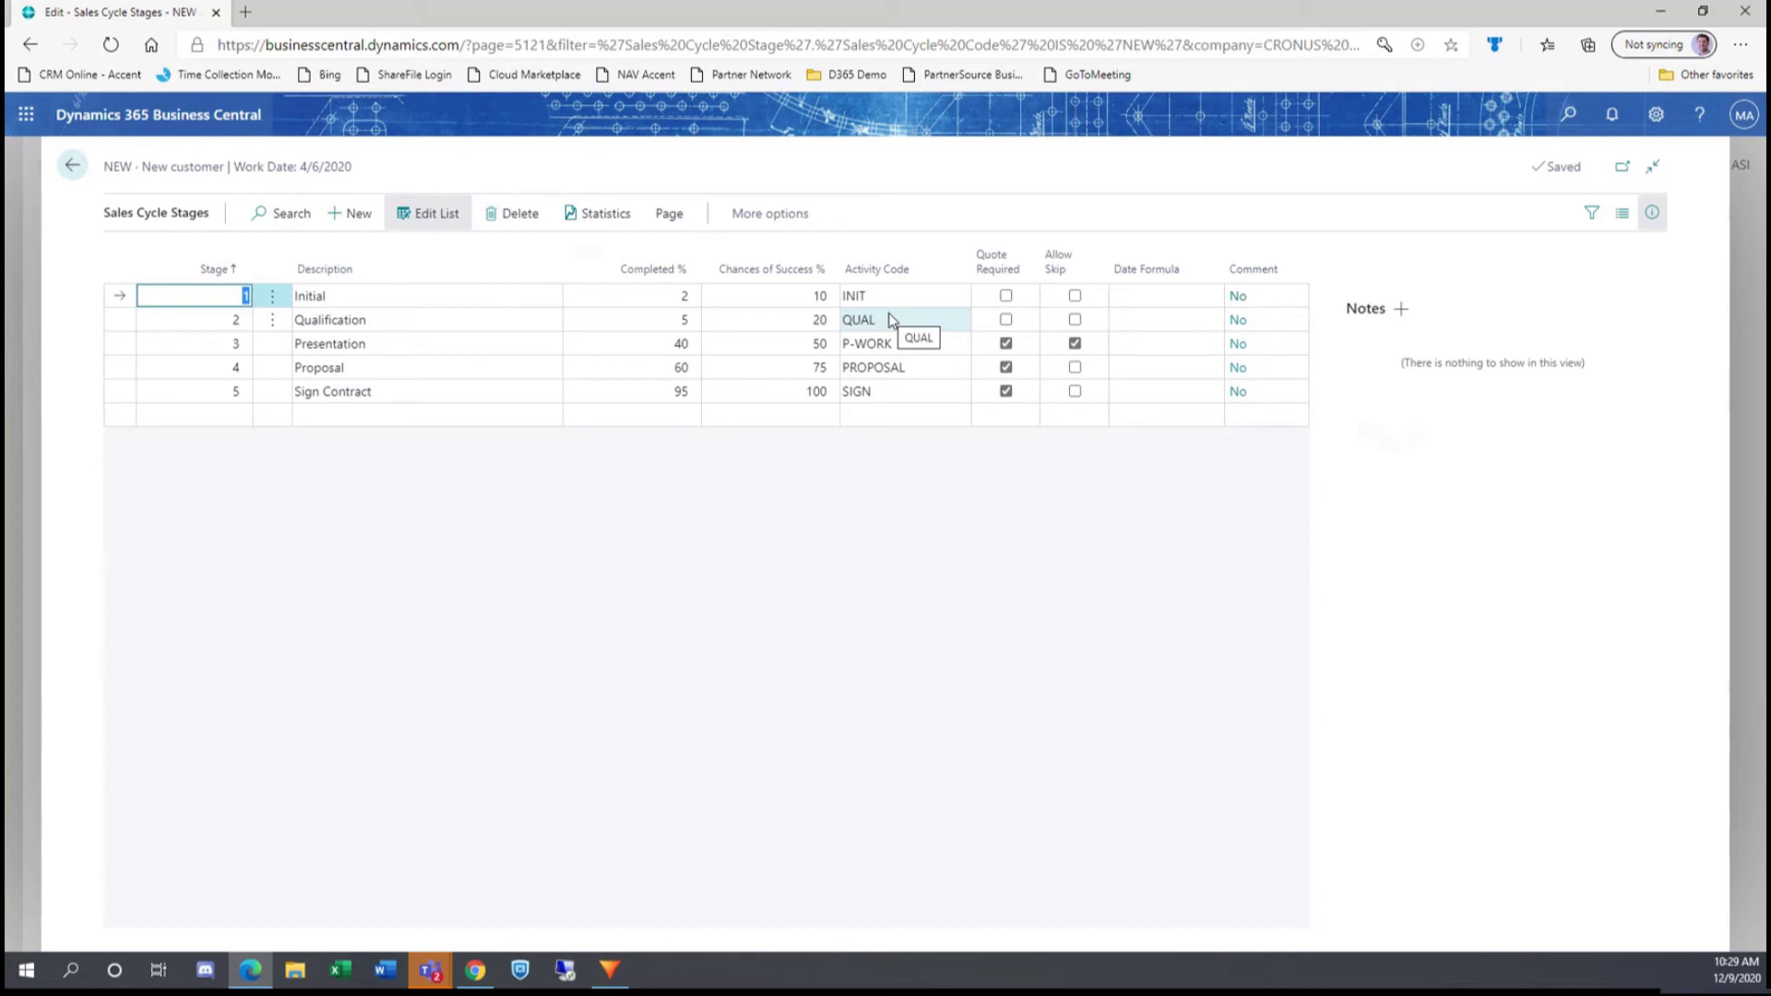
pyautogui.click(885, 294)
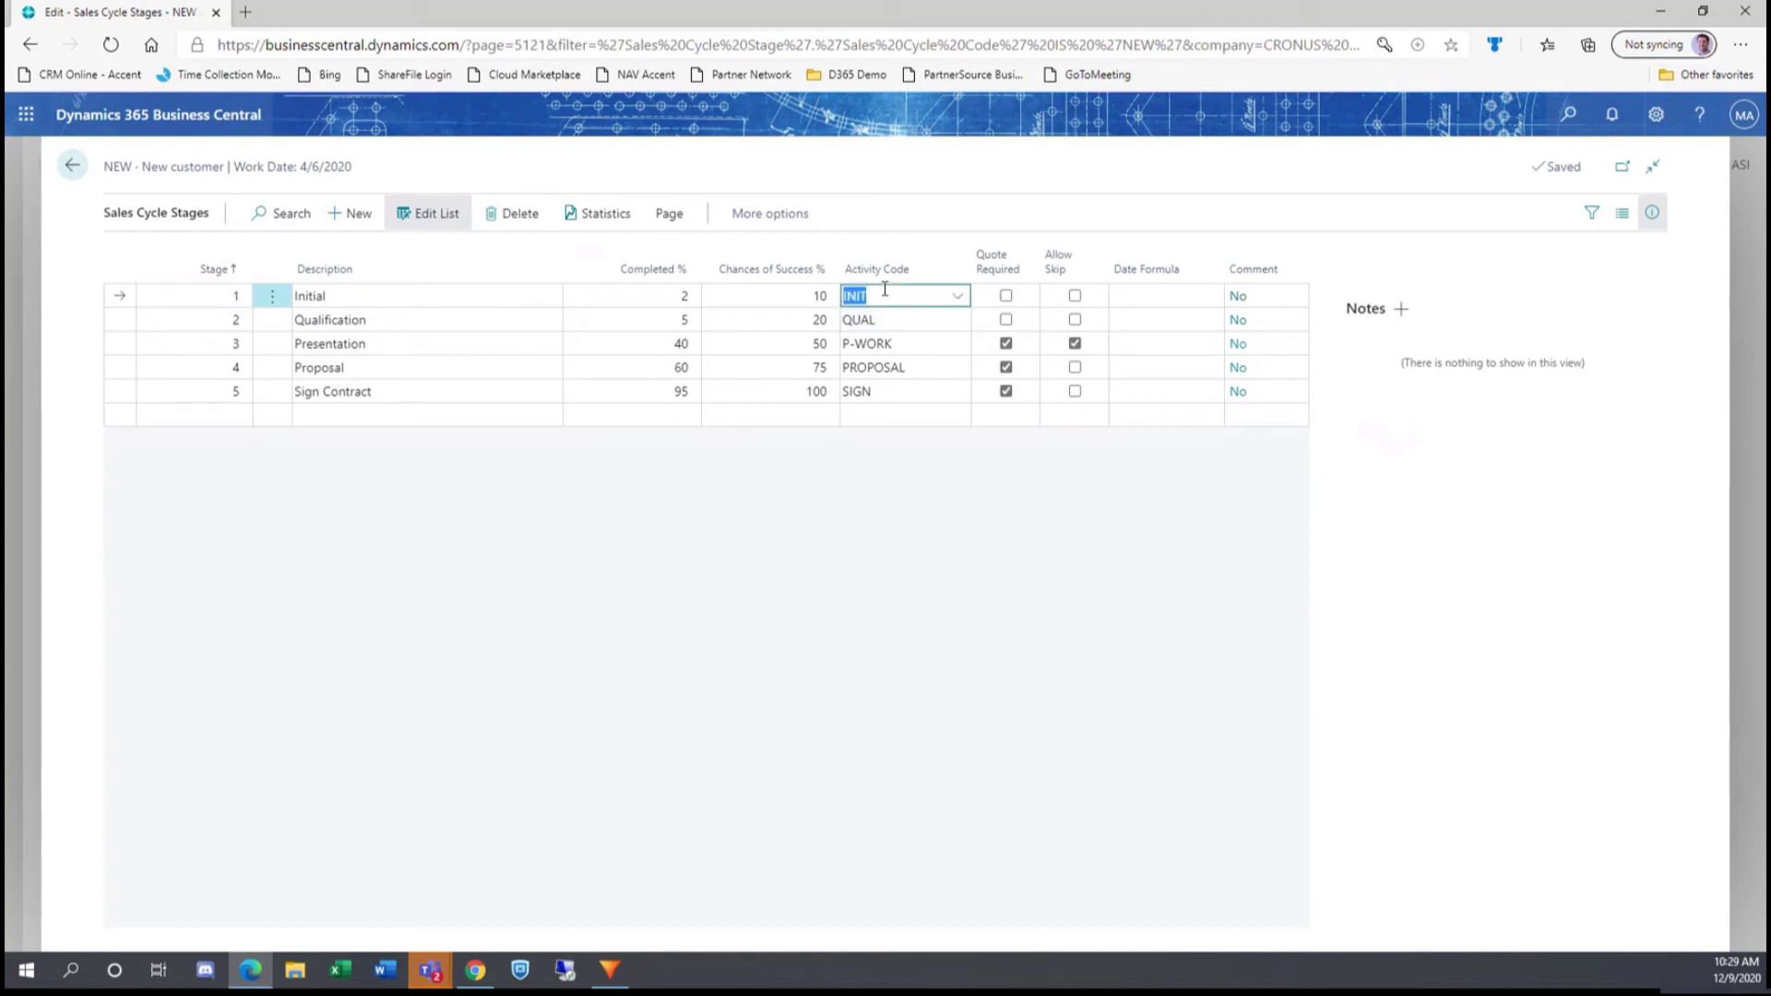
# Step: Open INIT 'Initial tasks' from the full activity list to view its two task lines
pyautogui.click(958, 299)
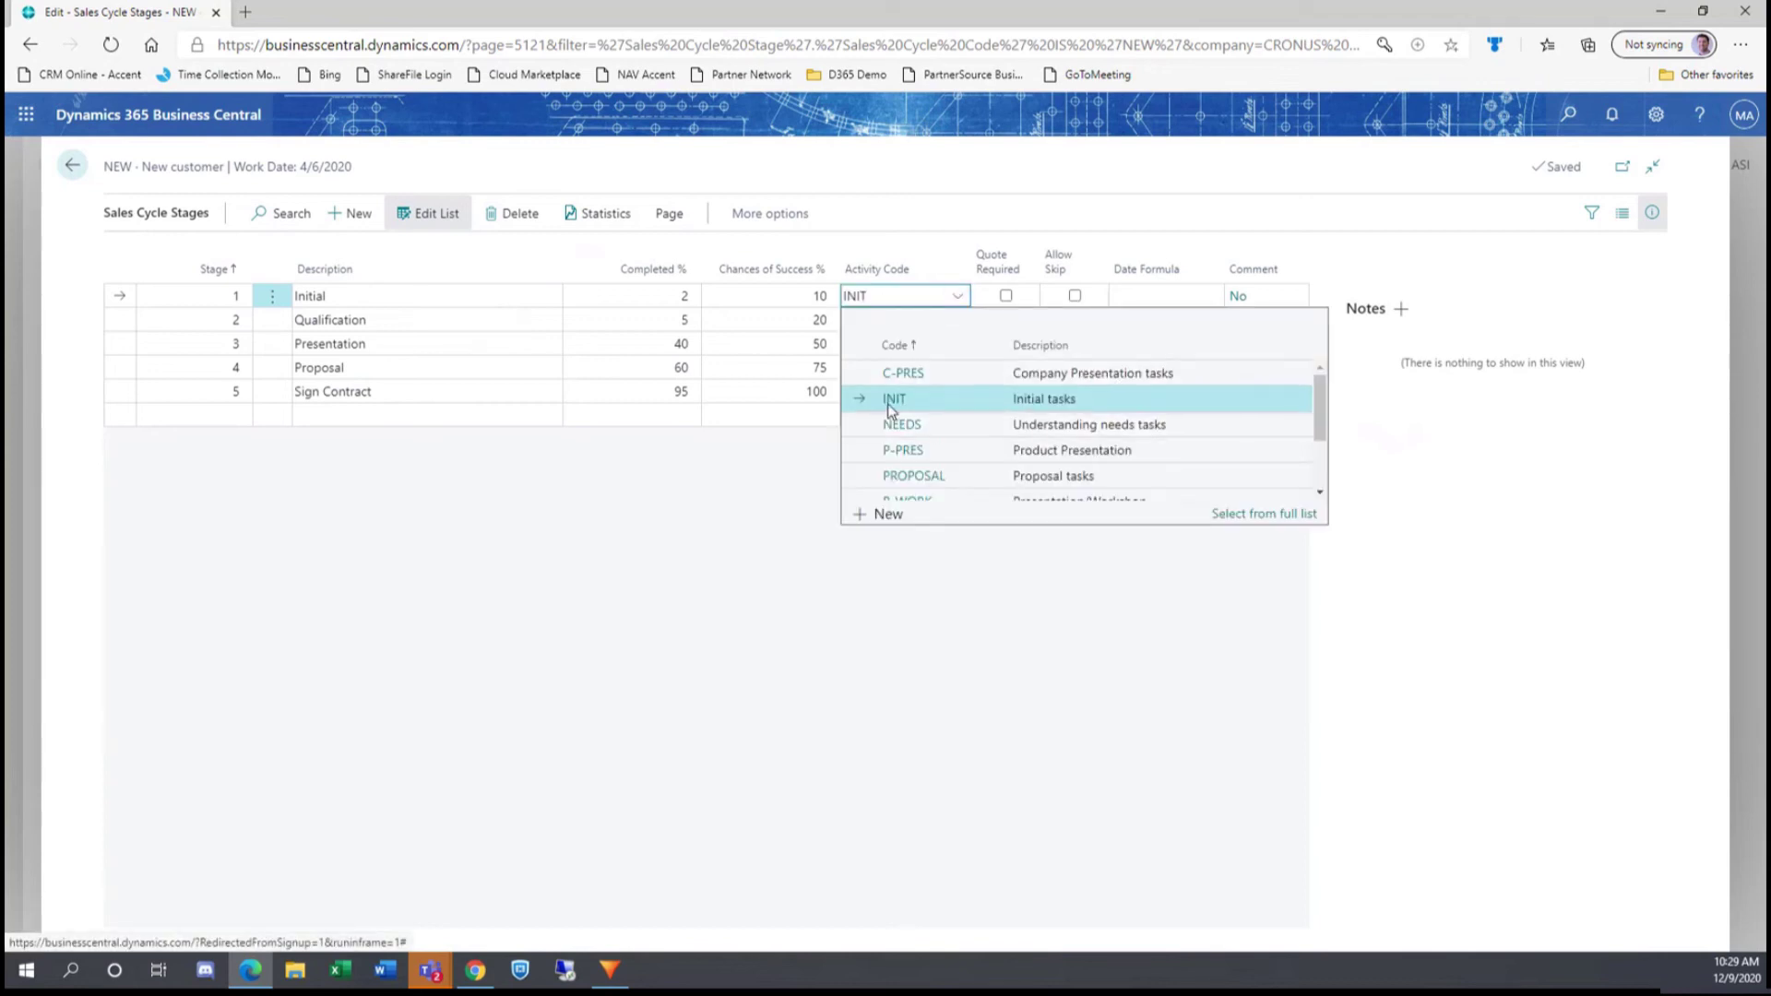
pyautogui.click(1236, 514)
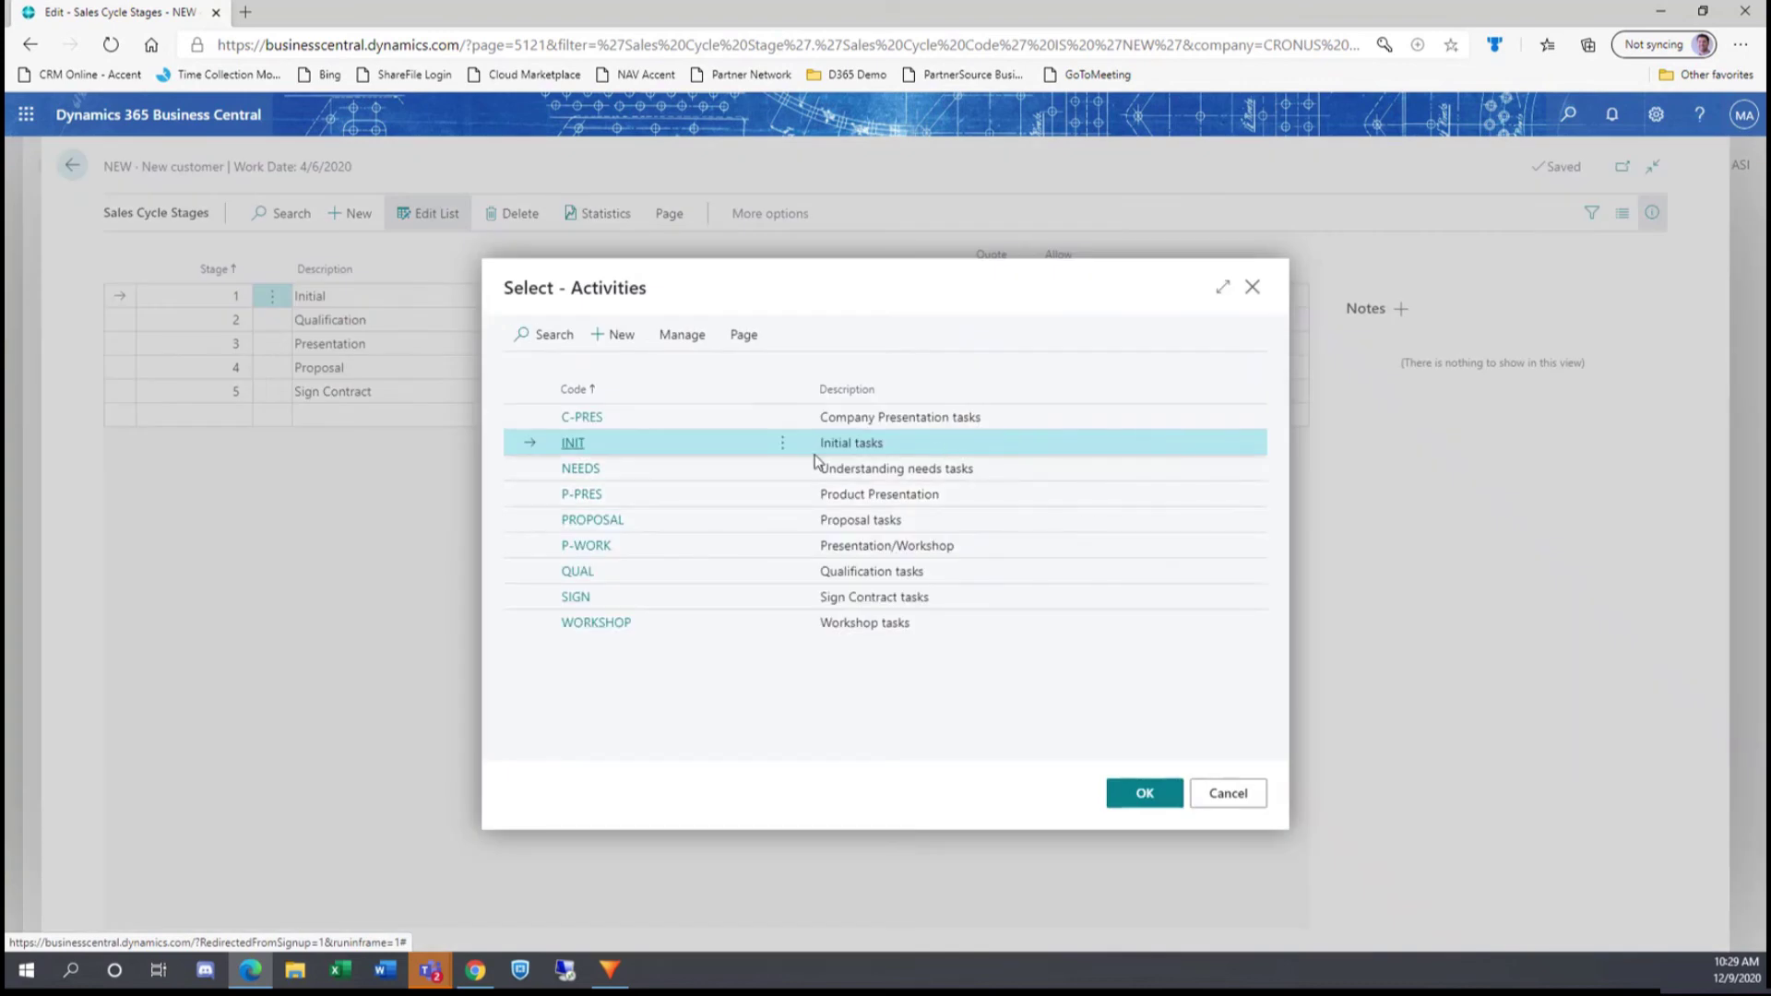
pyautogui.click(670, 357)
pyautogui.click(547, 372)
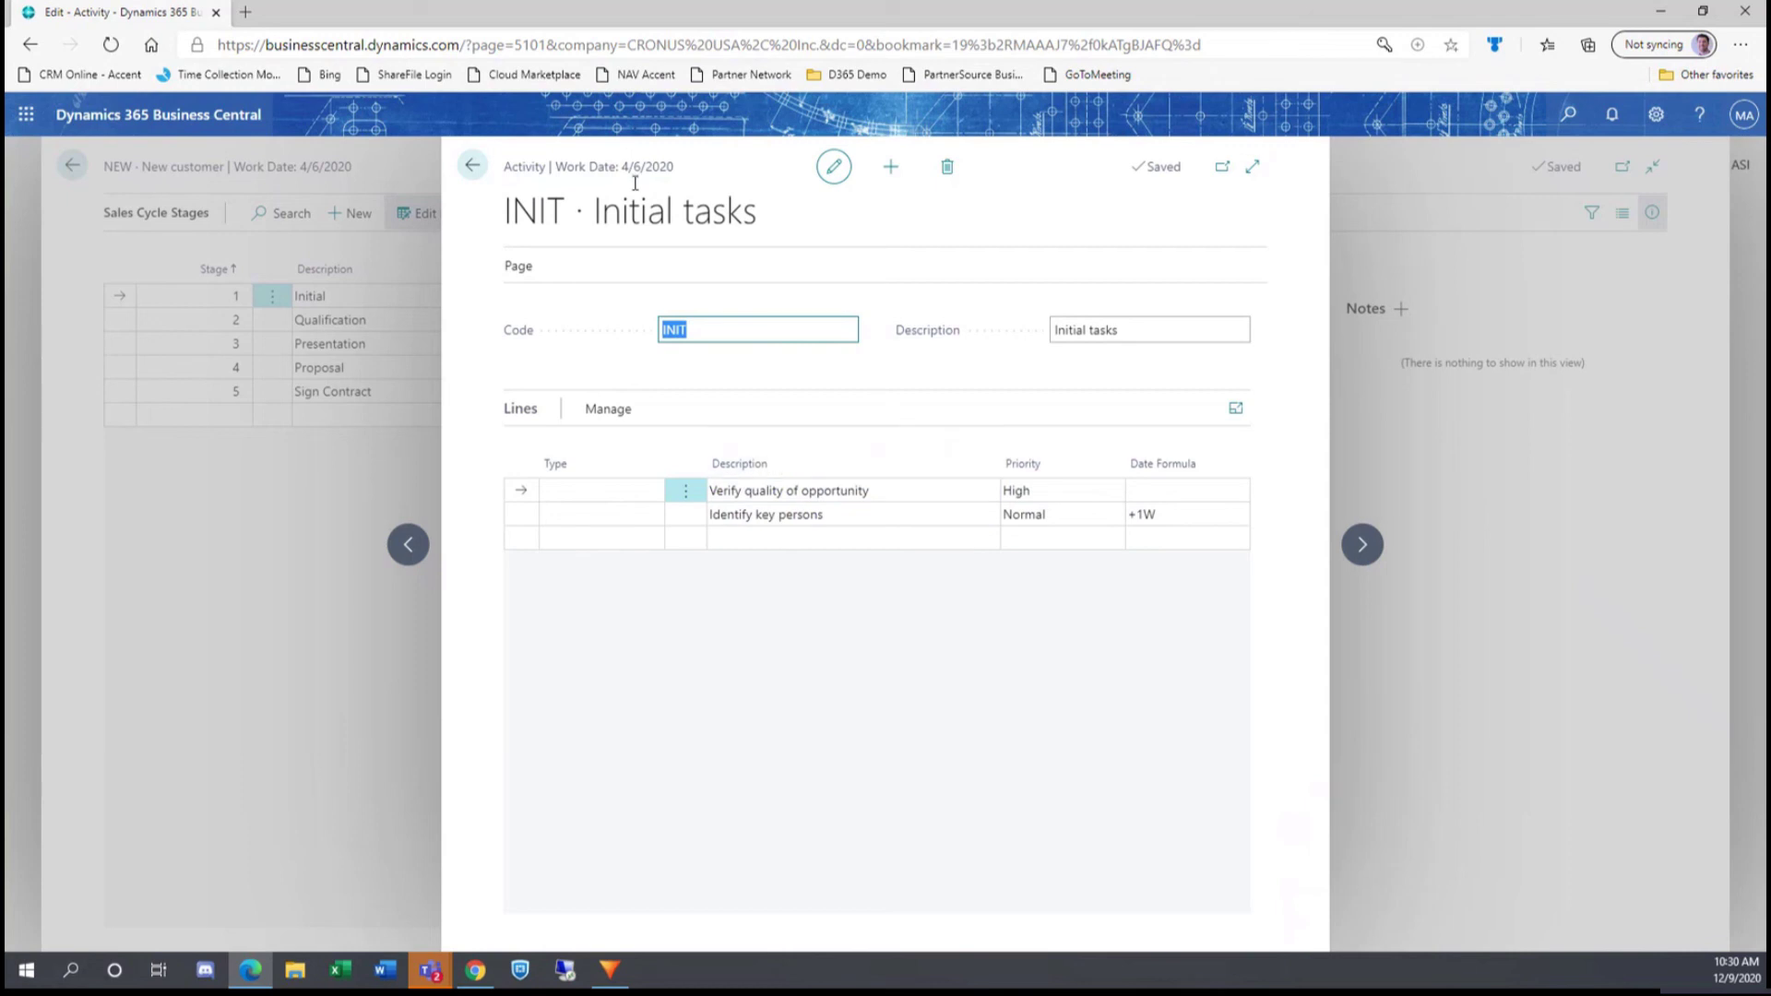
# Step: Close the INIT activity card and activities list, return via Sales Cycles to home, then open Open Opportunities
pyautogui.click(470, 169)
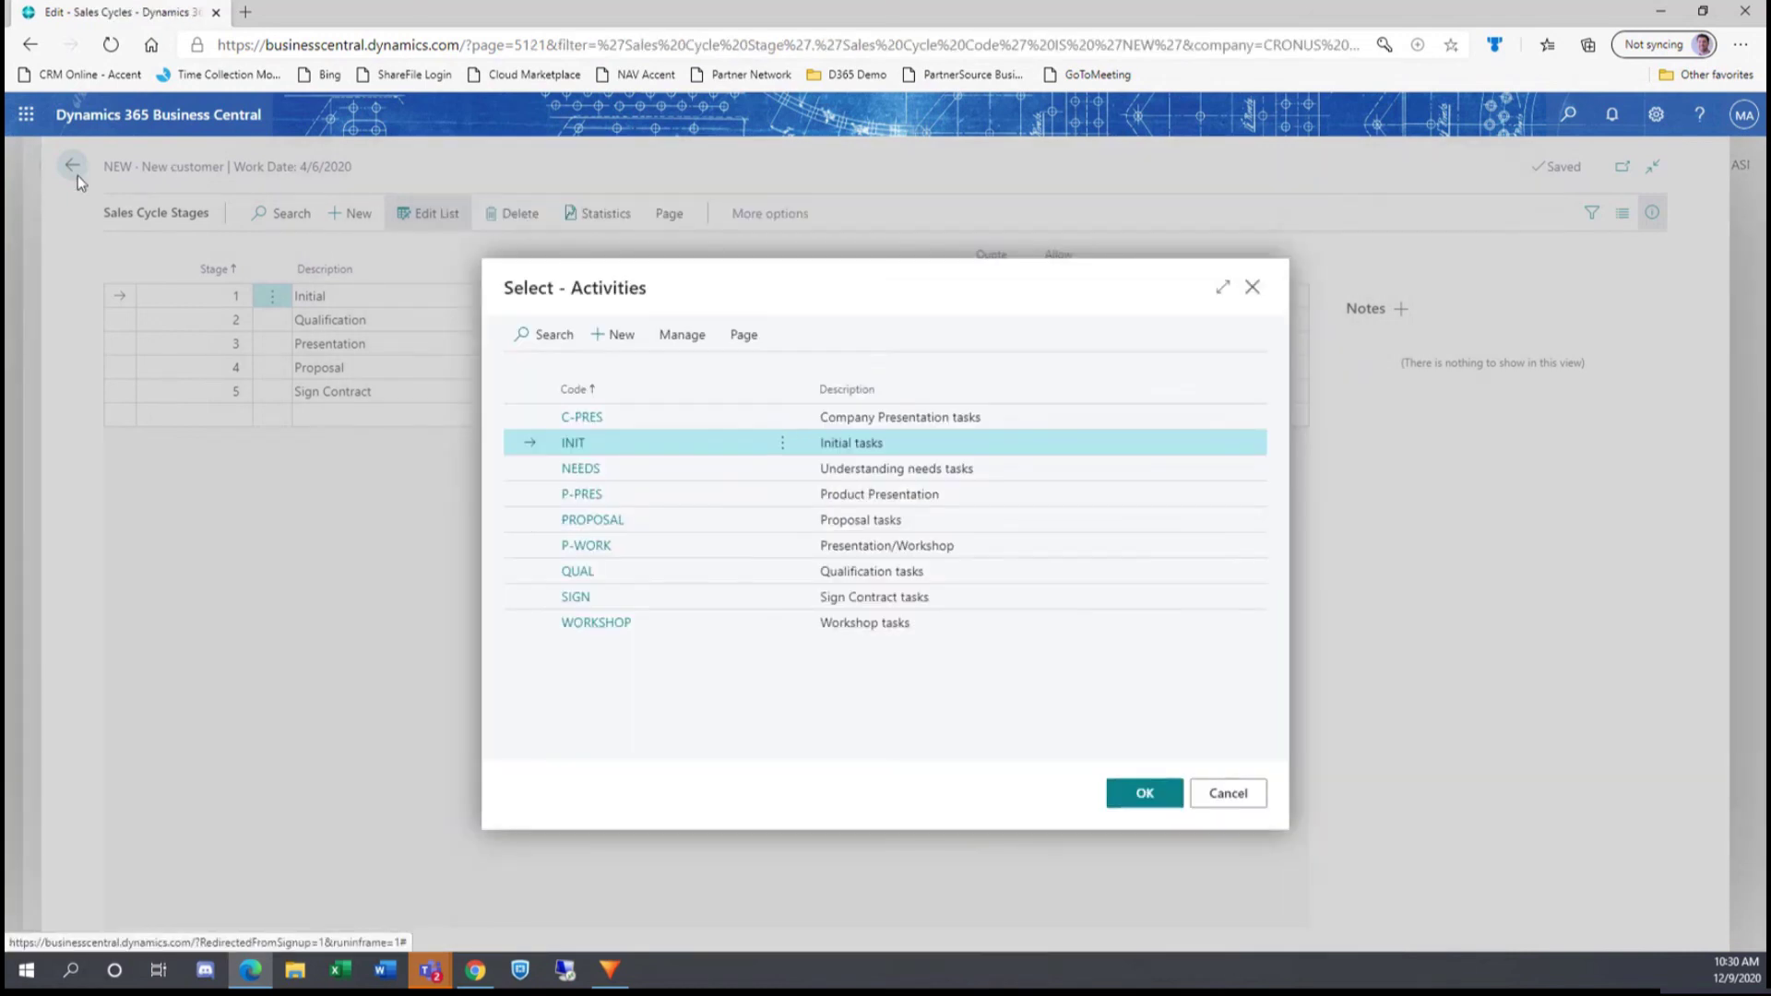
pyautogui.press('Escape')
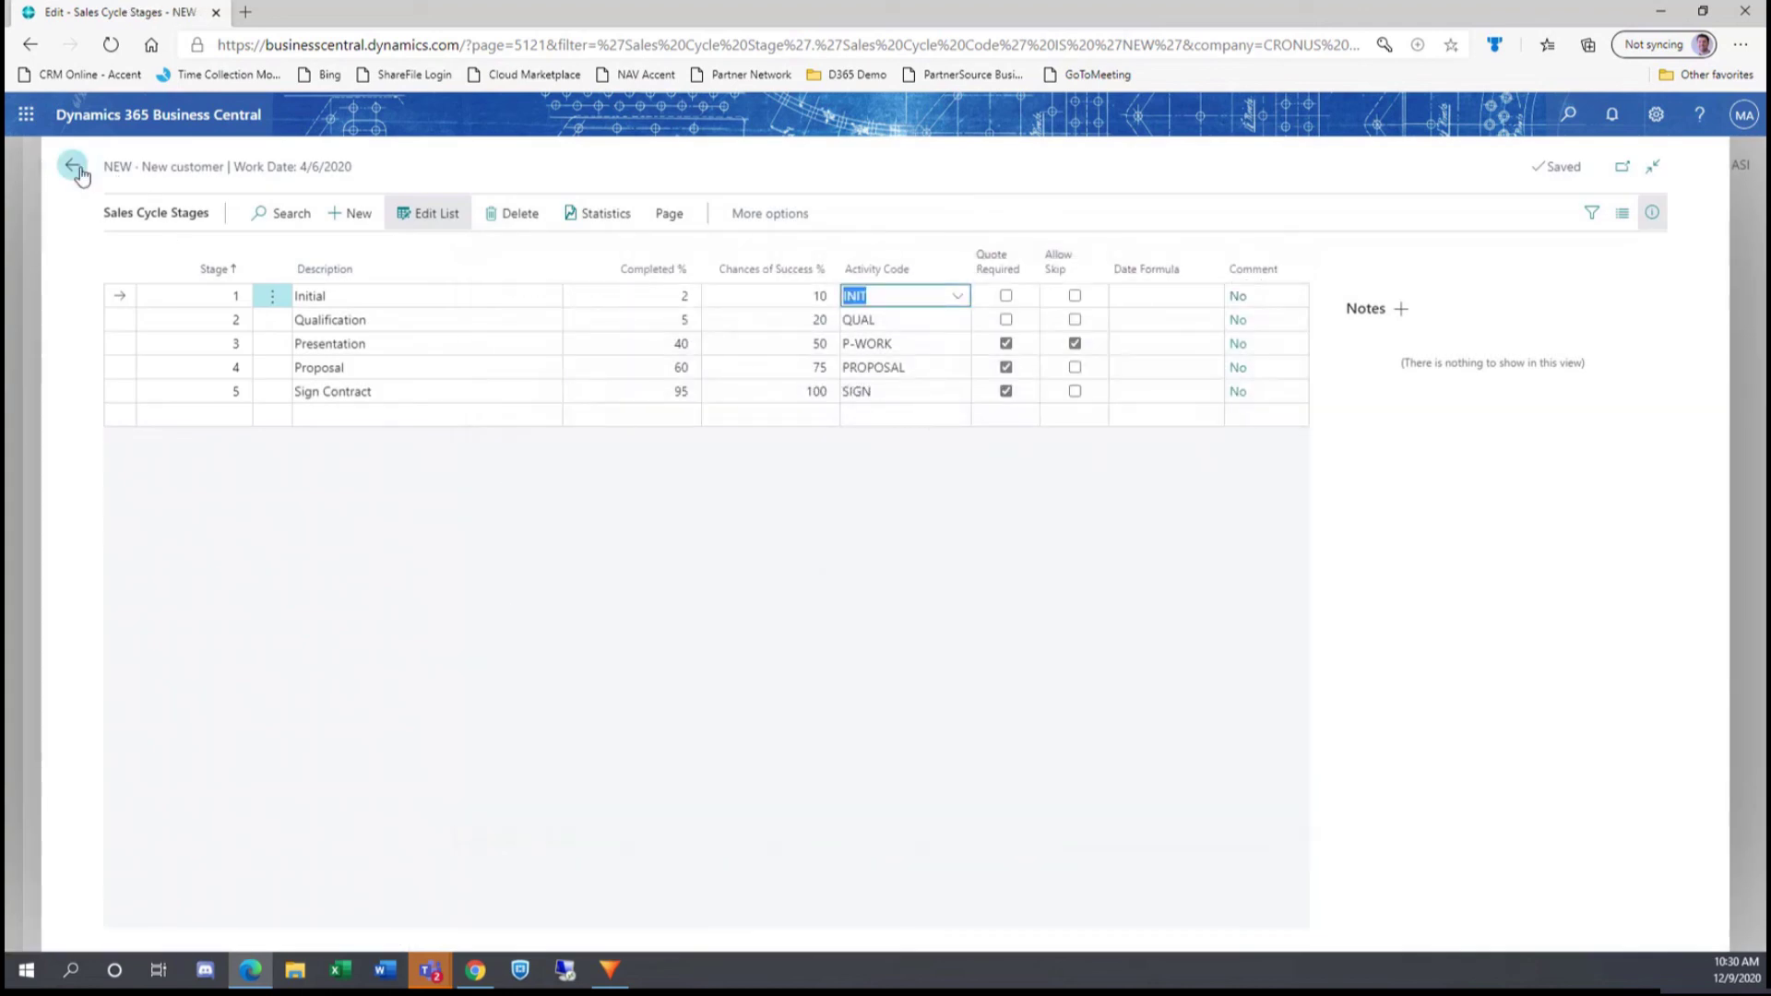
pyautogui.click(78, 169)
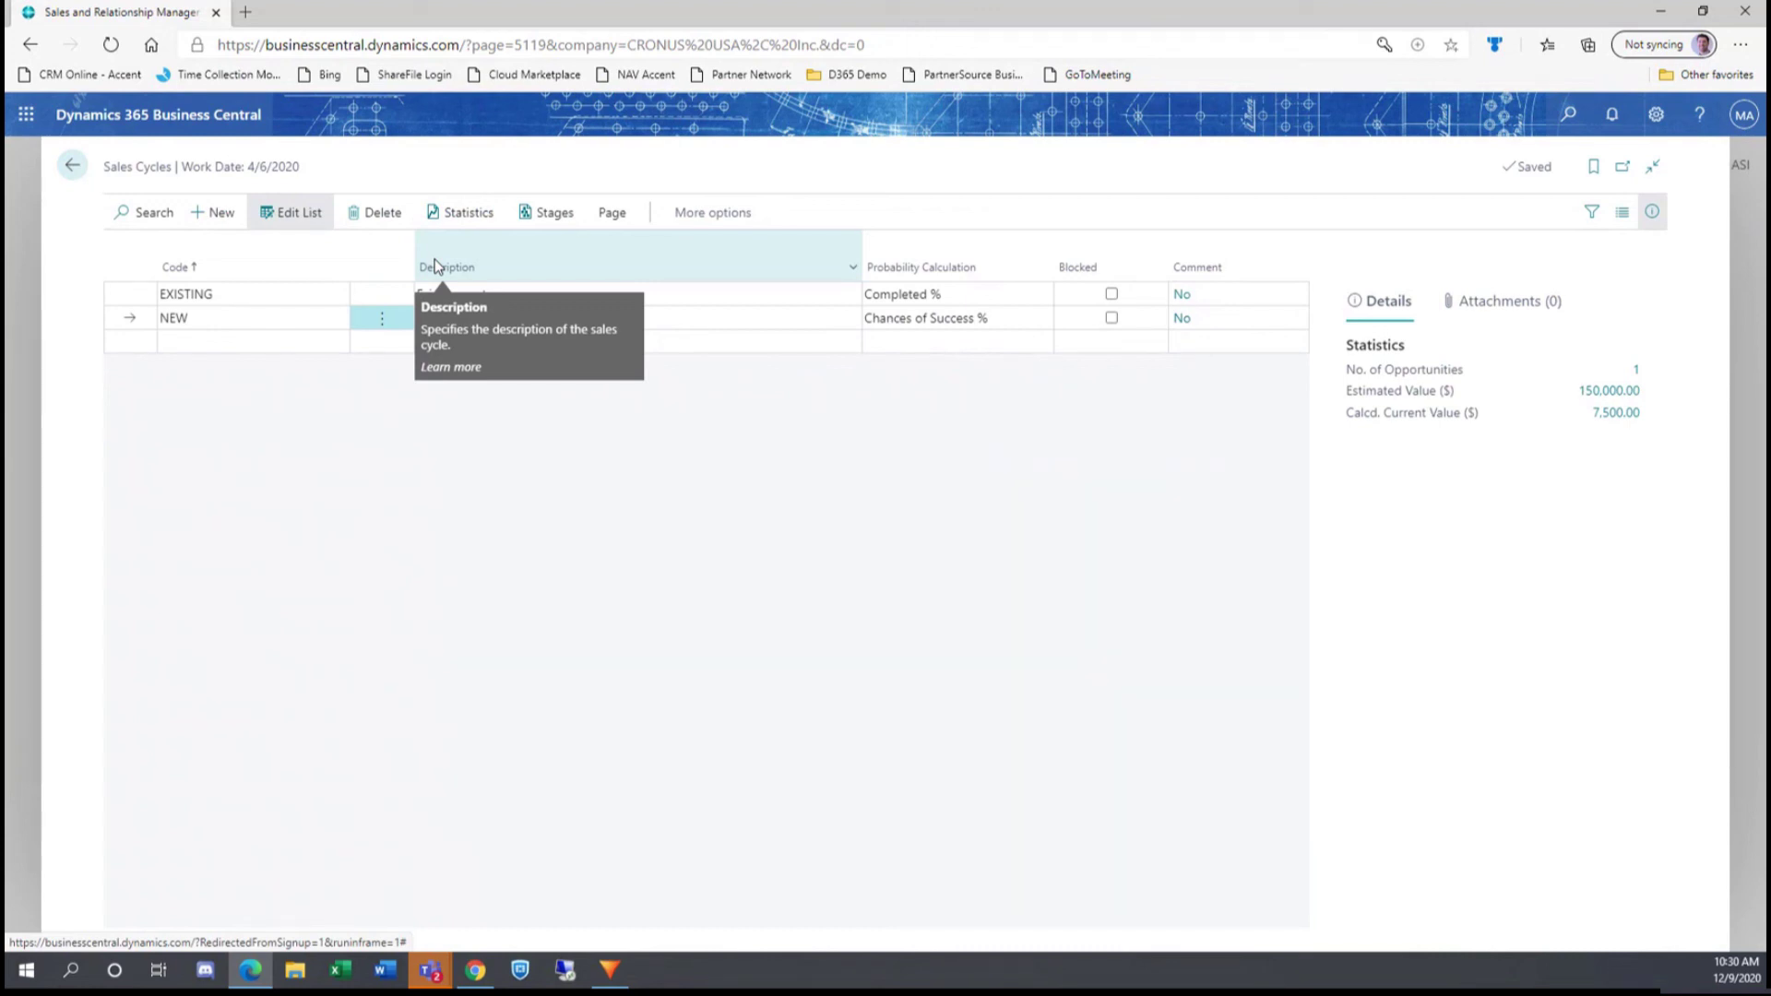
pyautogui.click(72, 166)
pyautogui.click(581, 572)
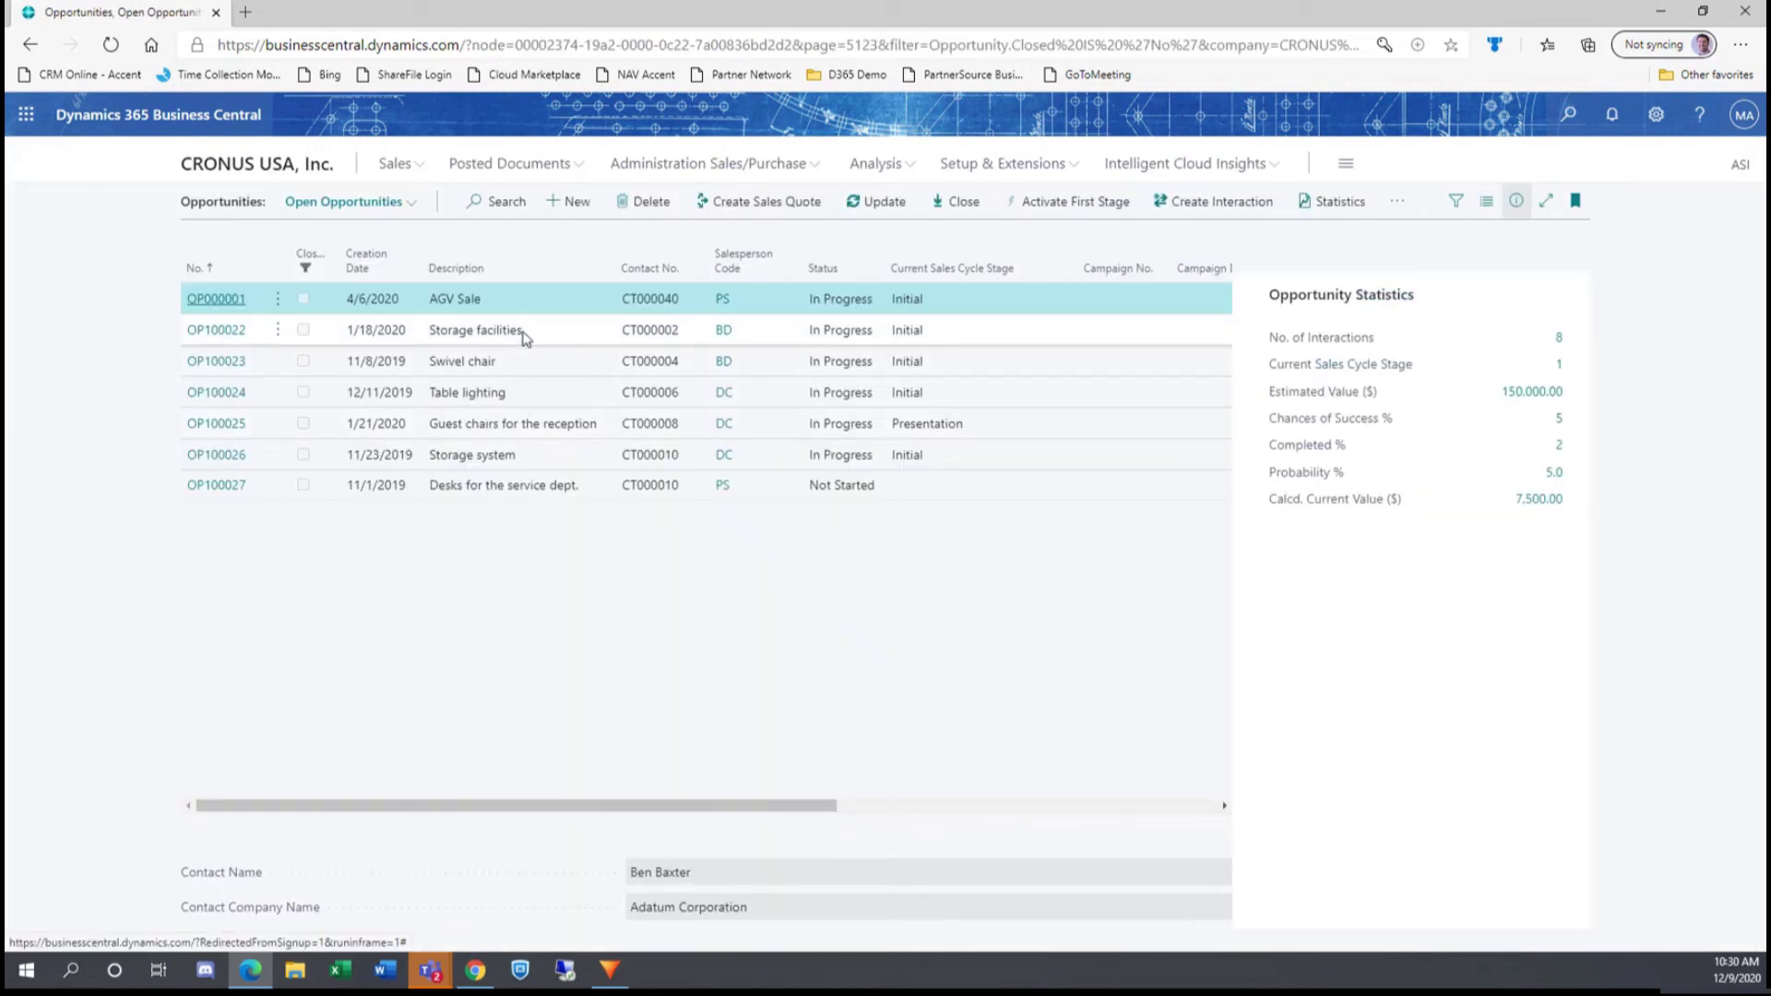